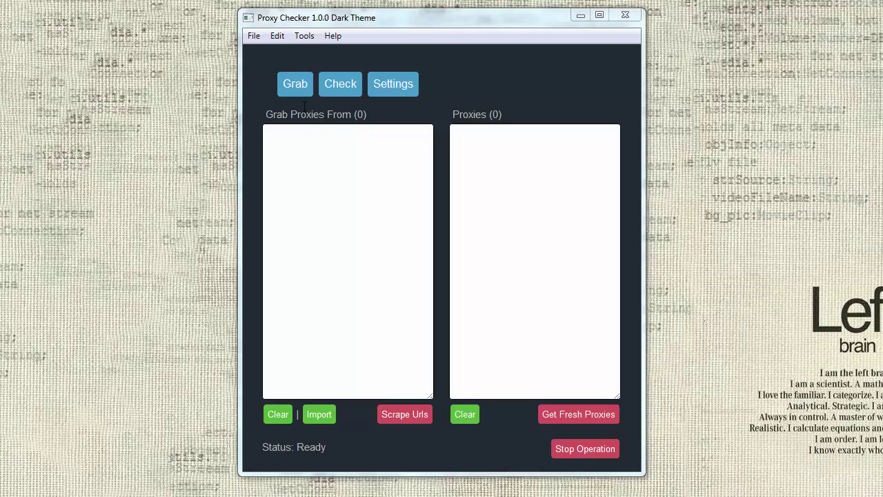
Step: Preview the Check page, then show the Settings page with the unchanged thread and timeout values
{"action": "left_click", "coordinate": [347, 88]}
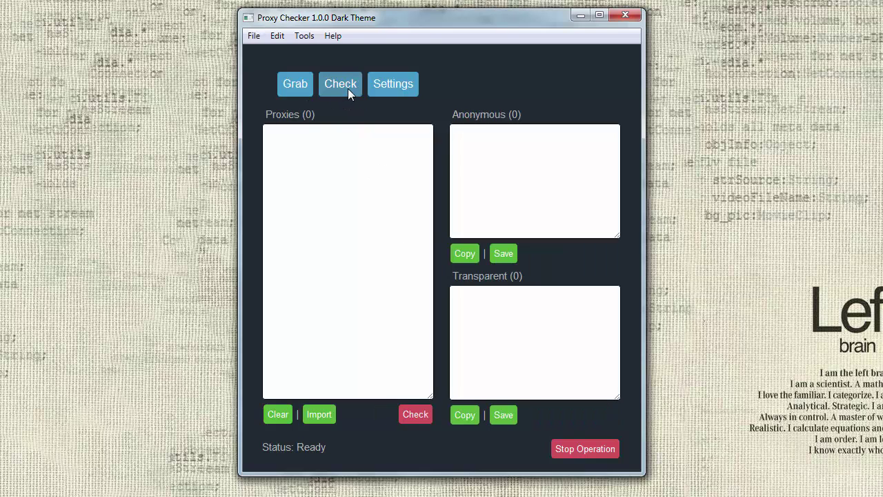
{"action": "left_click", "coordinate": [394, 85]}
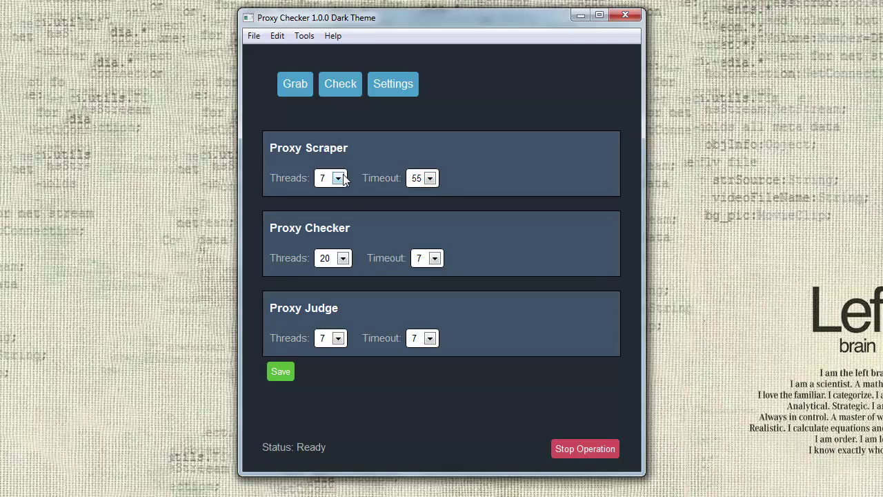
Step: Keep the proxy scraper at 7 threads and set its timeout to 15
{"action": "left_click", "coordinate": [297, 91]}
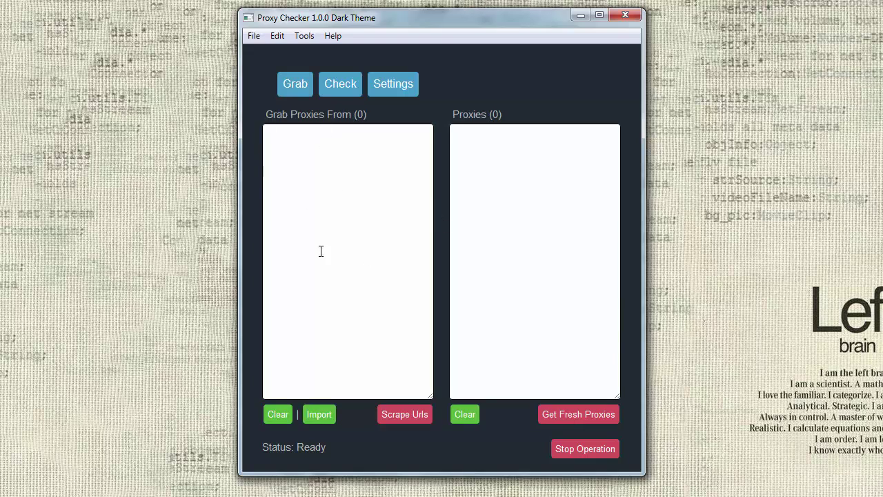
{"action": "left_click", "coordinate": [397, 94]}
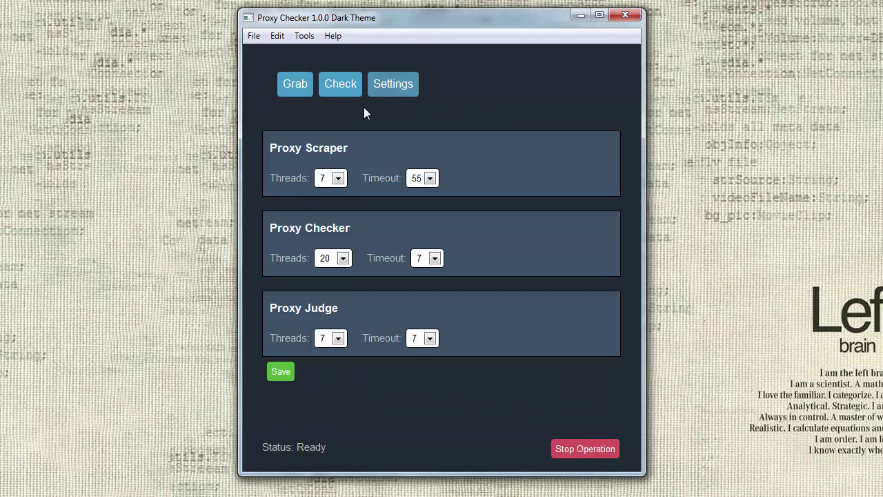
{"action": "left_click", "coordinate": [338, 178]}
{"action": "left_click", "coordinate": [329, 283]}
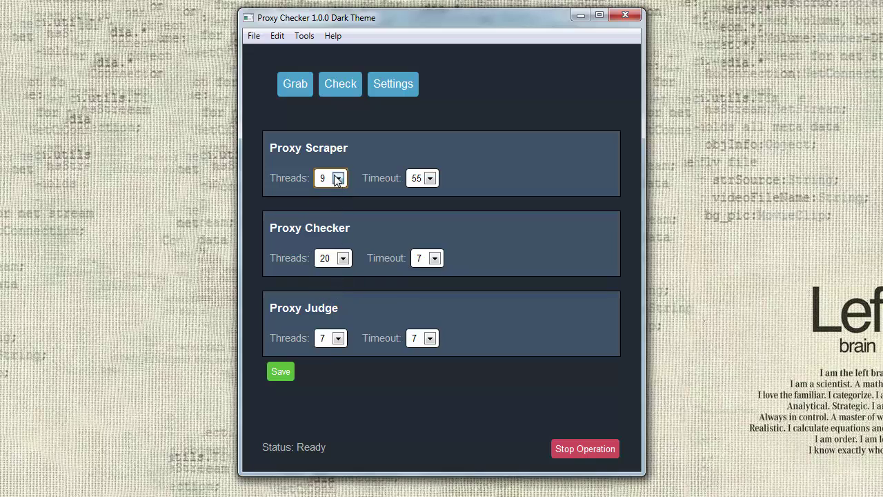
{"action": "left_click", "coordinate": [337, 178]}
{"action": "left_click", "coordinate": [330, 260]}
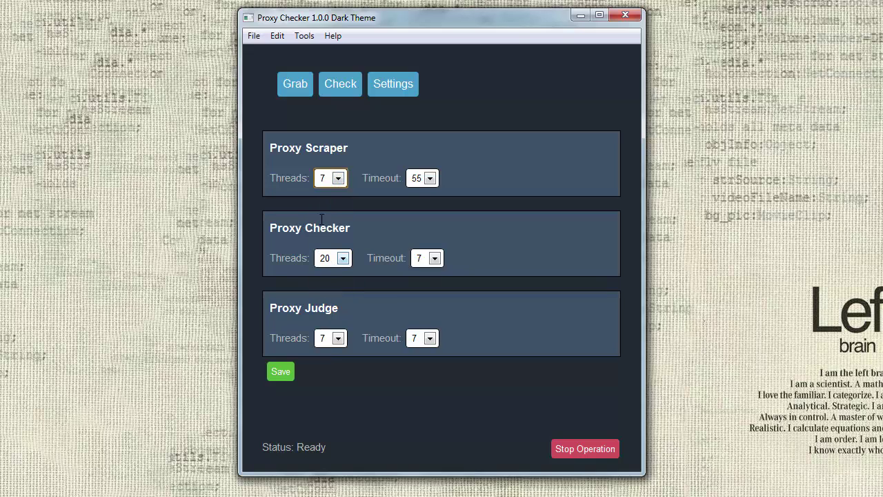
{"action": "left_click", "coordinate": [430, 178]}
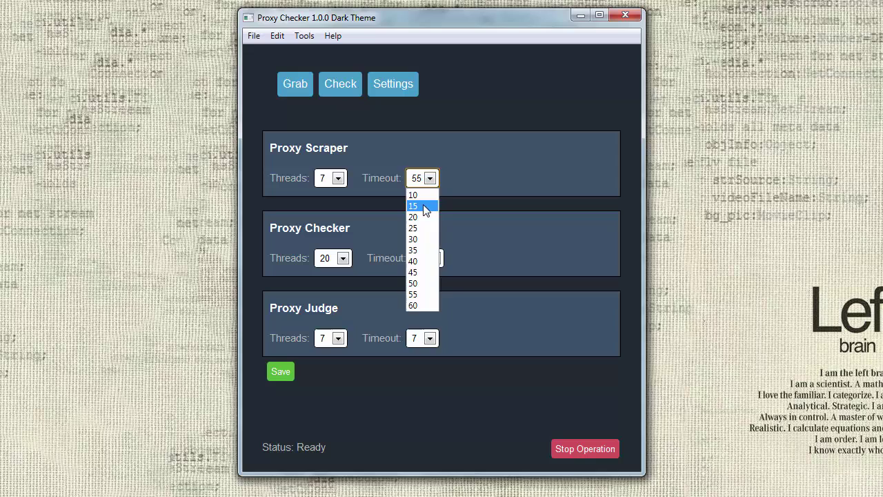
{"action": "left_click", "coordinate": [417, 206]}
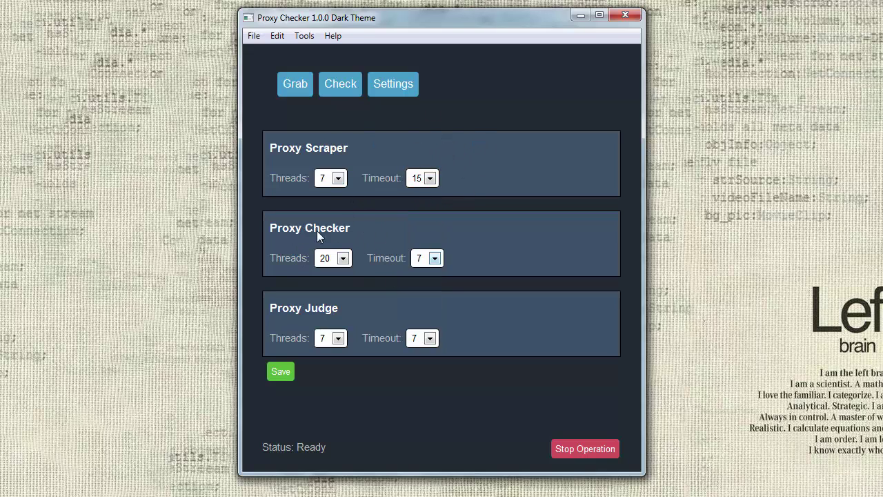
Step: Give the proxy checker 50 threads and a timeout of 10
{"action": "left_click", "coordinate": [337, 83]}
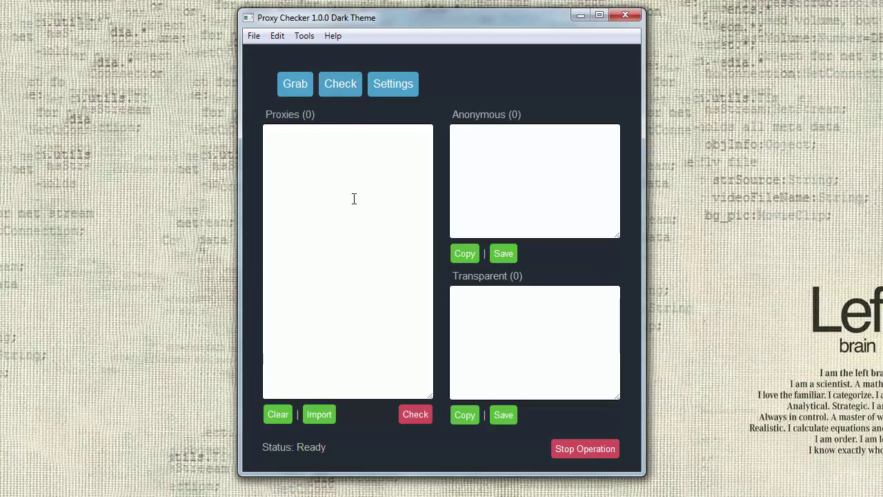
{"action": "left_click", "coordinate": [385, 80]}
{"action": "left_click", "coordinate": [343, 258]}
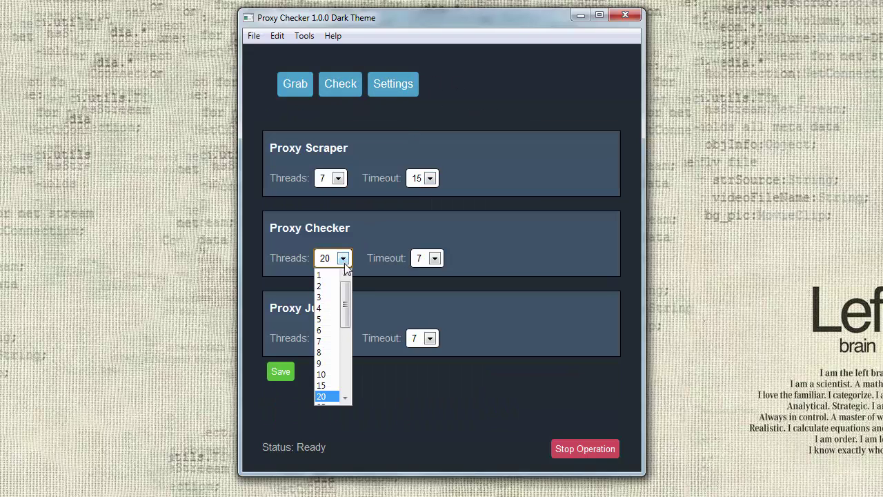
{"action": "mouse_move", "coordinate": [347, 287]}
{"action": "left_mouse_down"}
{"action": "mouse_move", "coordinate": [347, 381]}
{"action": "mouse_move", "coordinate": [340, 325]}
{"action": "left_mouse_up"}
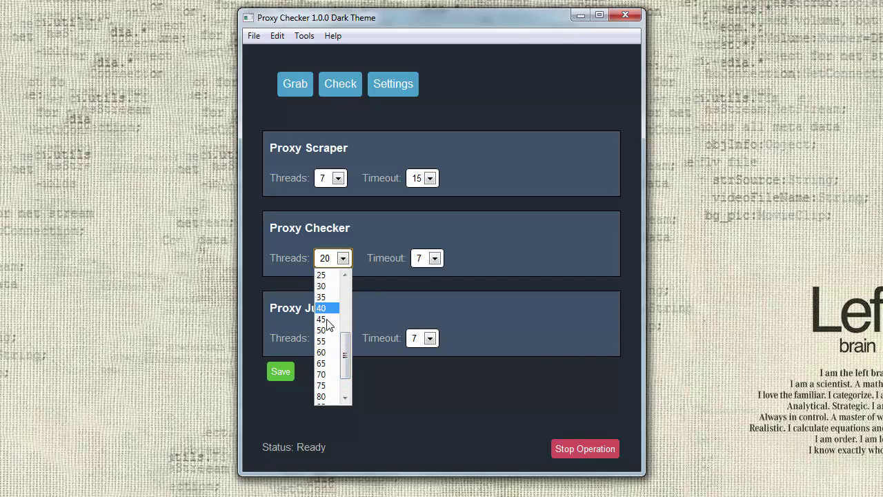
{"action": "left_click", "coordinate": [325, 331]}
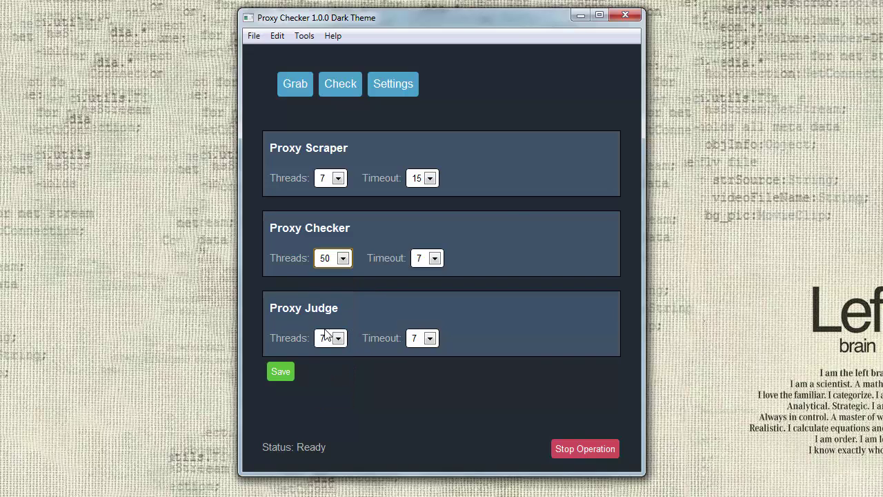
{"action": "left_click", "coordinate": [433, 259]}
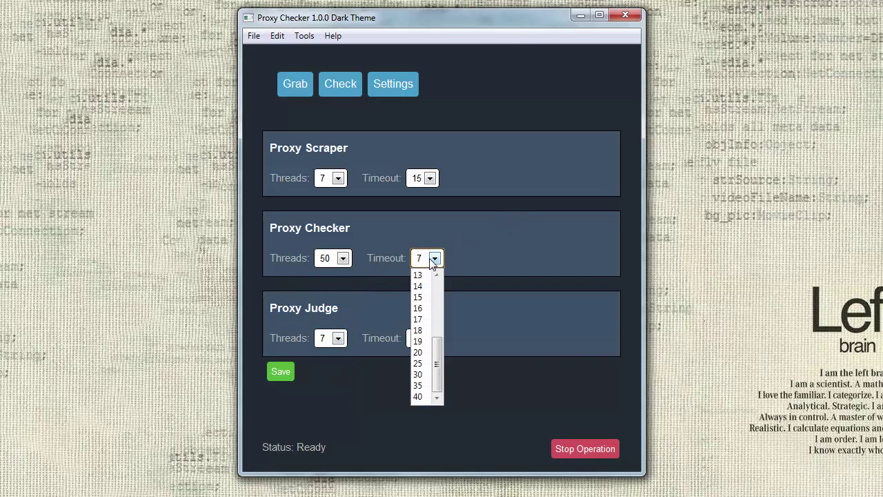
{"action": "scroll", "coordinate": [429, 309], "scroll_direction": "up", "scroll_amount": 2}
{"action": "left_click", "coordinate": [426, 297]}
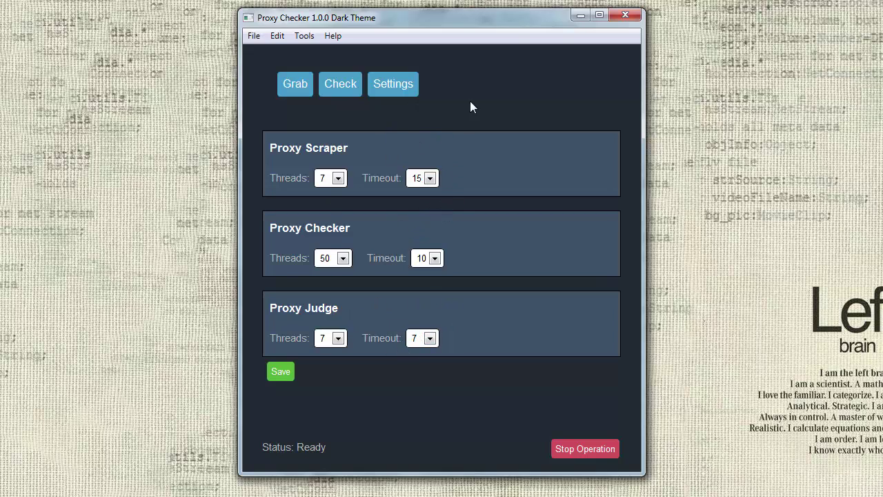
Step: Focus the Grab Proxies From box, try Import, then view the empty Check page lists
{"action": "left_click", "coordinate": [303, 78]}
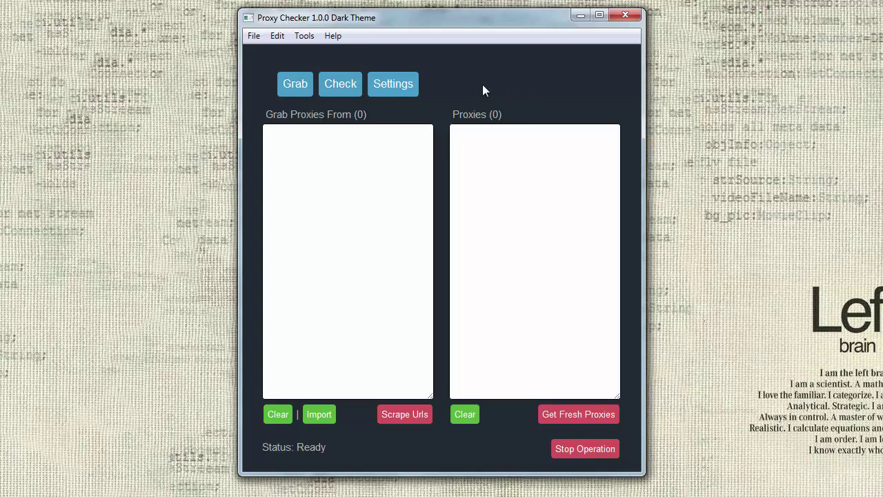
{"action": "left_click", "coordinate": [344, 173]}
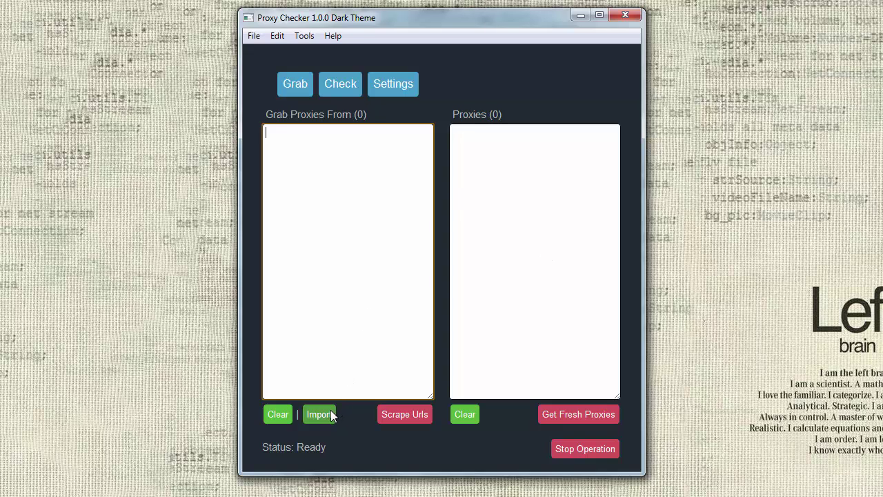
{"action": "left_click", "coordinate": [471, 88]}
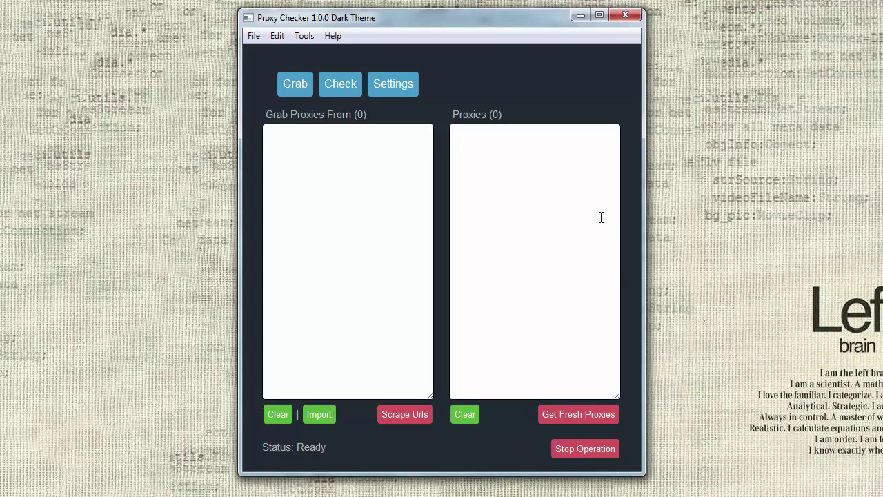
{"action": "left_click", "coordinate": [329, 83]}
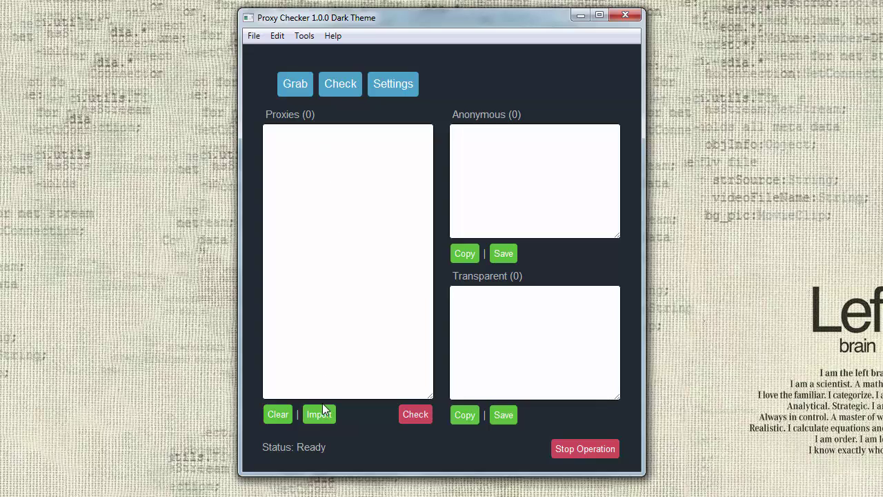
Step: Click through the Proxies, Anonymous and Transparent lists, try Save, then Stop Operation
{"action": "left_click", "coordinate": [313, 190]}
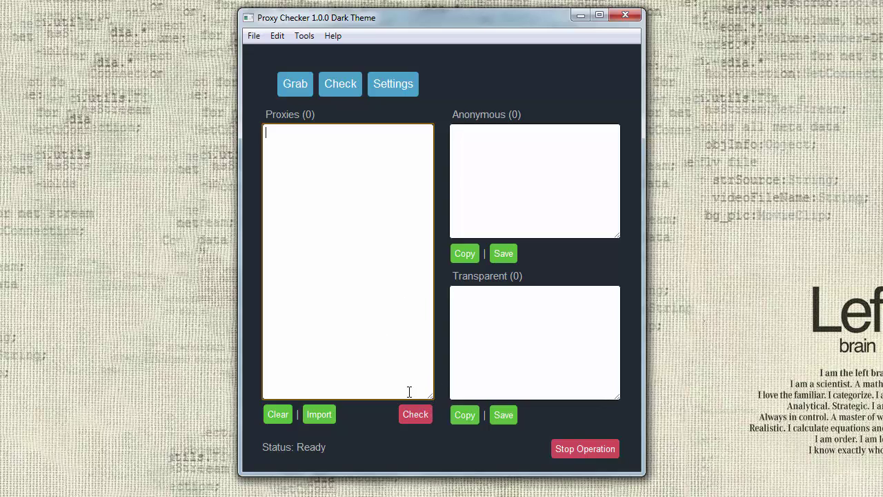
{"action": "left_click", "coordinate": [510, 153]}
{"action": "left_click", "coordinate": [532, 310]}
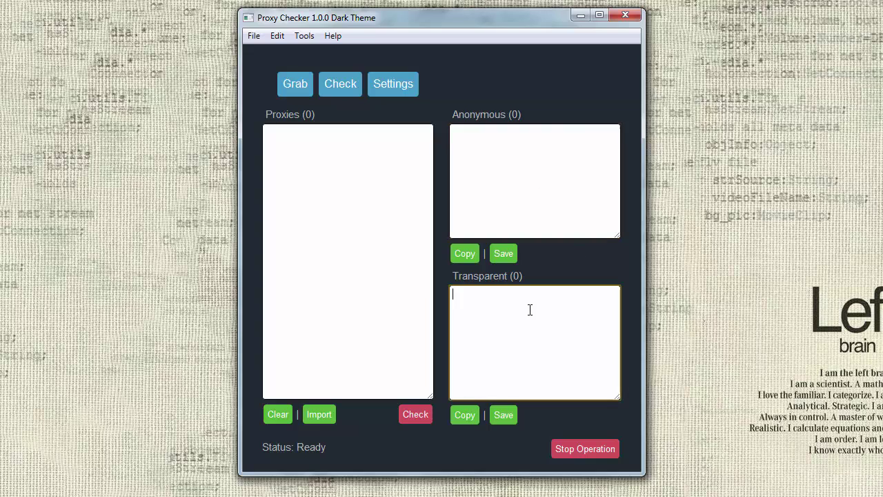
{"action": "left_click", "coordinate": [579, 100]}
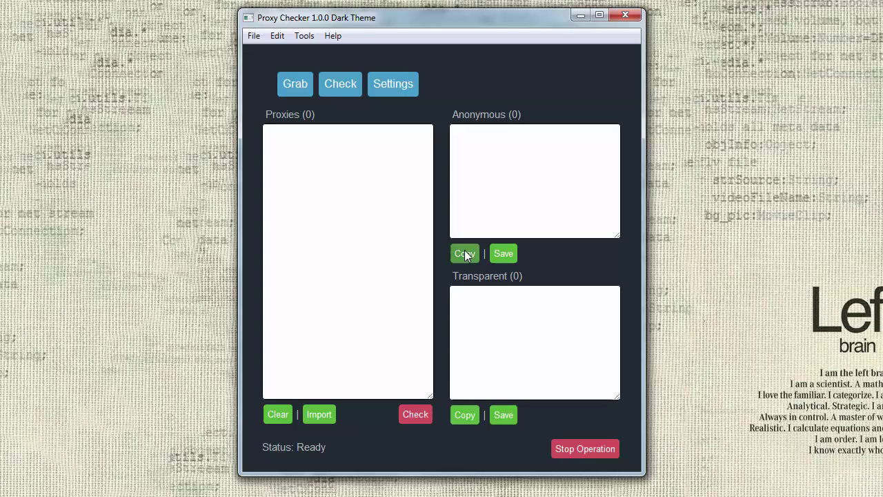
{"action": "left_click", "coordinate": [502, 254]}
{"action": "left_click", "coordinate": [594, 450]}
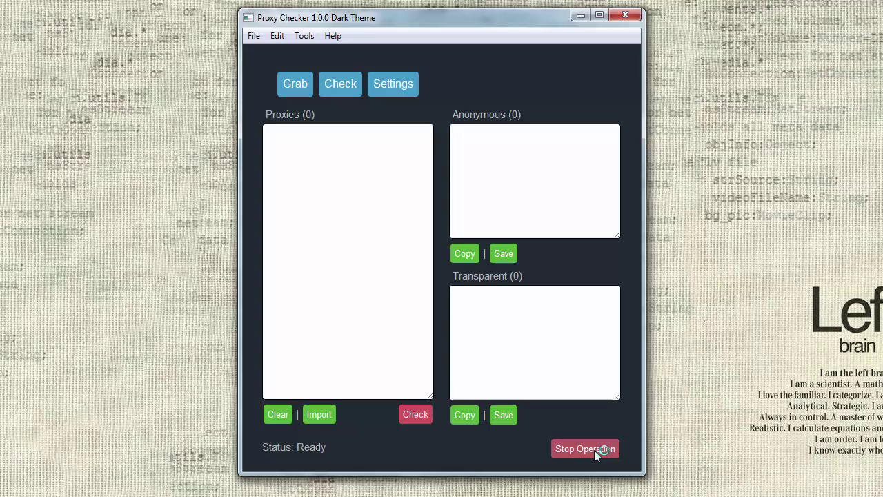
Step: Cycle through the Grab, Settings and Check pages, ending on the empty Grab page
{"action": "left_click", "coordinate": [292, 84]}
{"action": "left_click", "coordinate": [391, 83]}
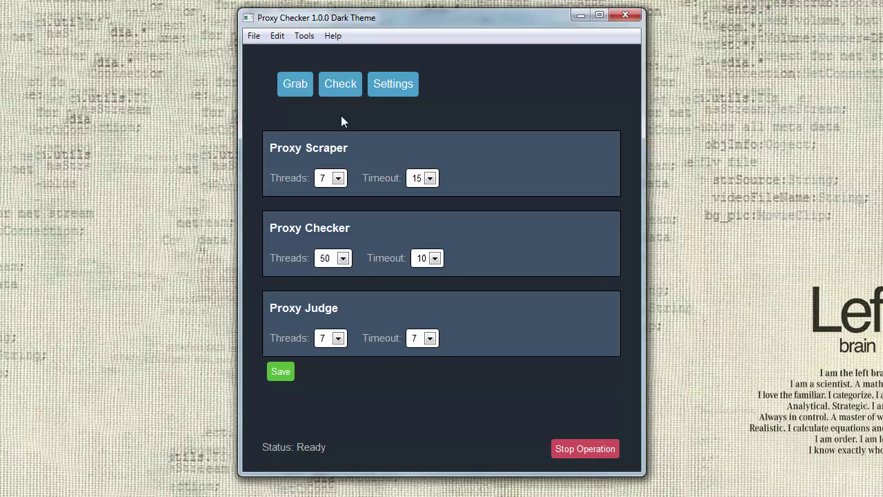
{"action": "left_click", "coordinate": [294, 86]}
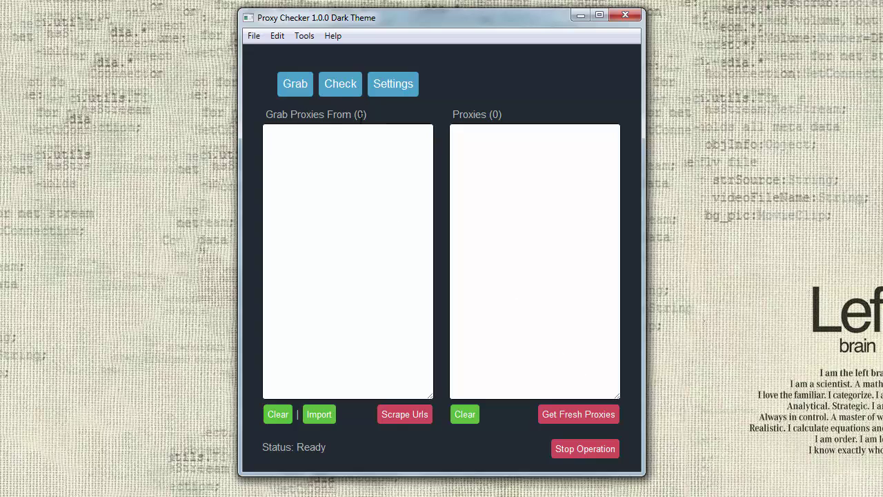
{"action": "left_click", "coordinate": [340, 88]}
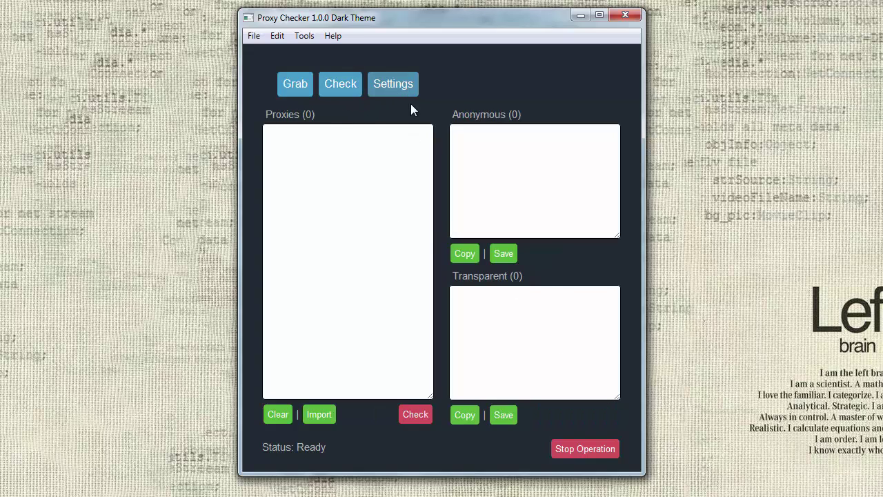
{"action": "left_click", "coordinate": [406, 89]}
{"action": "left_click", "coordinate": [338, 86]}
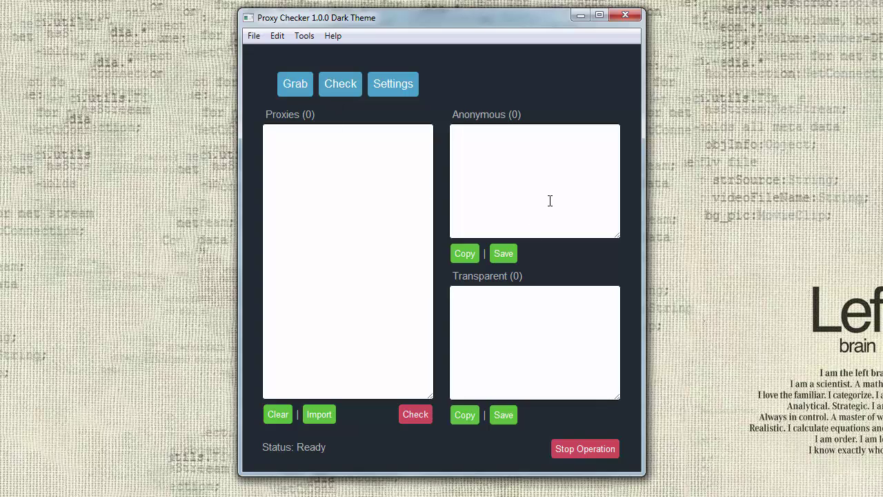
{"action": "left_click", "coordinate": [302, 84]}
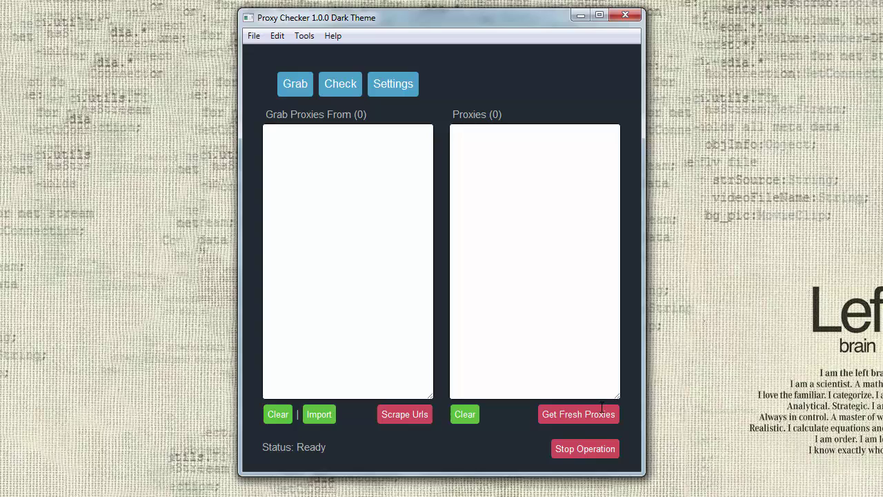
Step: Scrape fresh proxies from all 100 URLs, collecting 10,342, and move the completion notice aside
{"action": "left_click", "coordinate": [571, 417]}
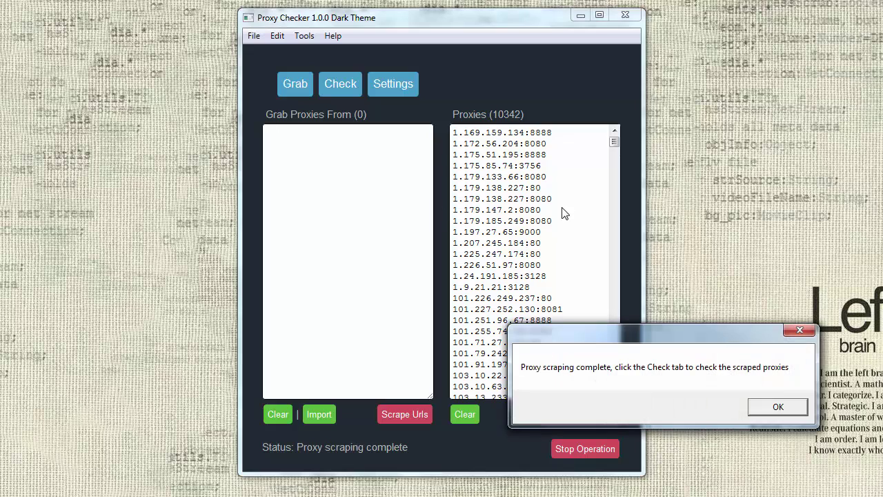
{"action": "left_click_drag", "start_coordinate": [722, 332], "coordinate": [480, 211]}
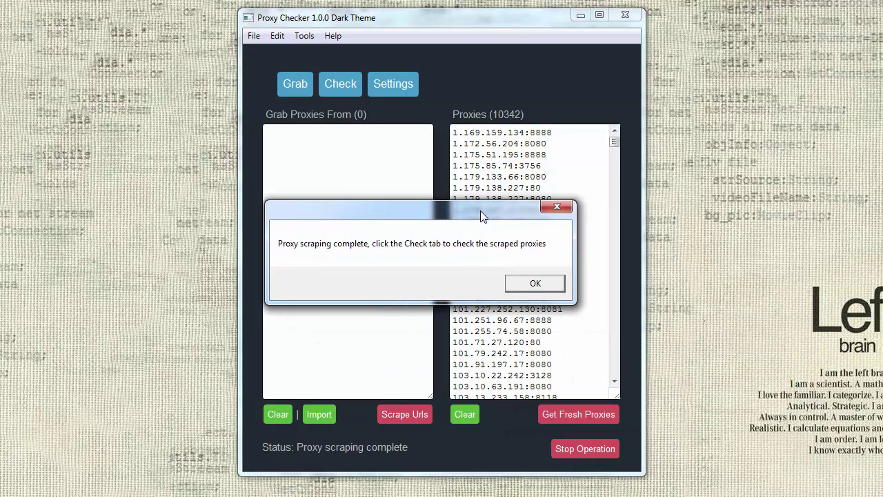
Step: Dismiss the completion notice, set scraper threads to 8, and return to the Grab page
{"action": "left_click", "coordinate": [542, 283]}
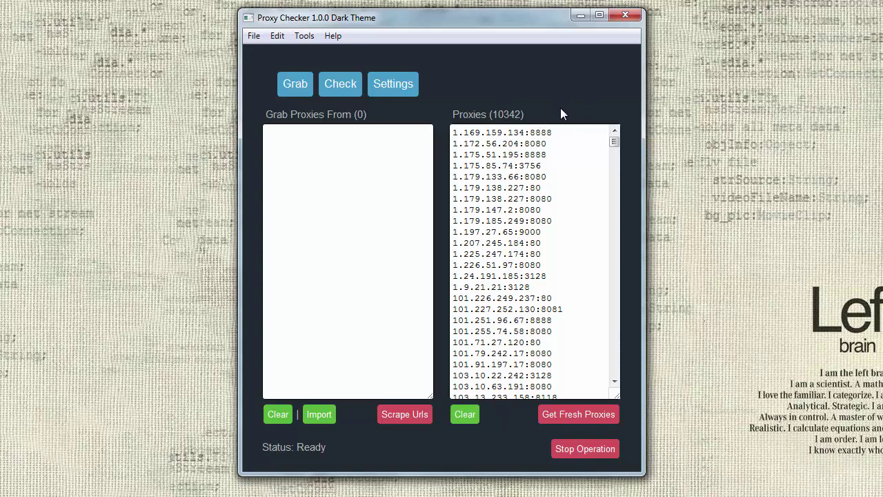
{"action": "left_click", "coordinate": [413, 75]}
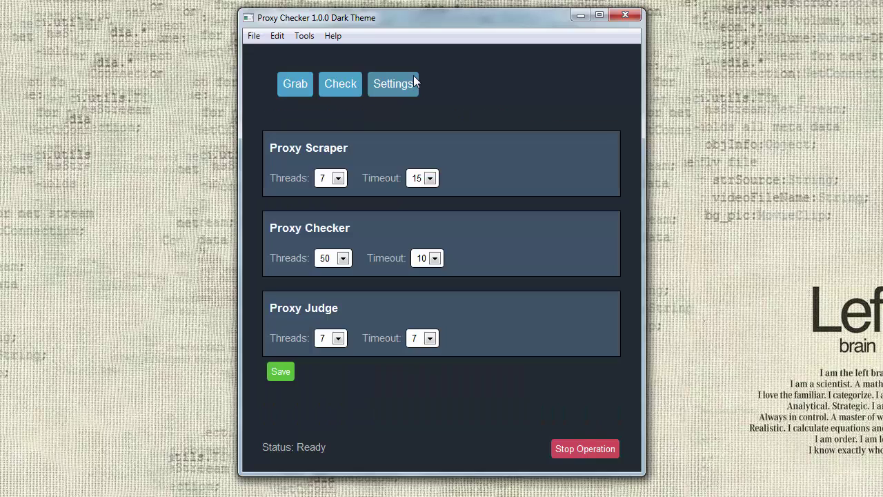
{"action": "triple_click", "coordinate": [371, 144]}
{"action": "left_click", "coordinate": [338, 178]}
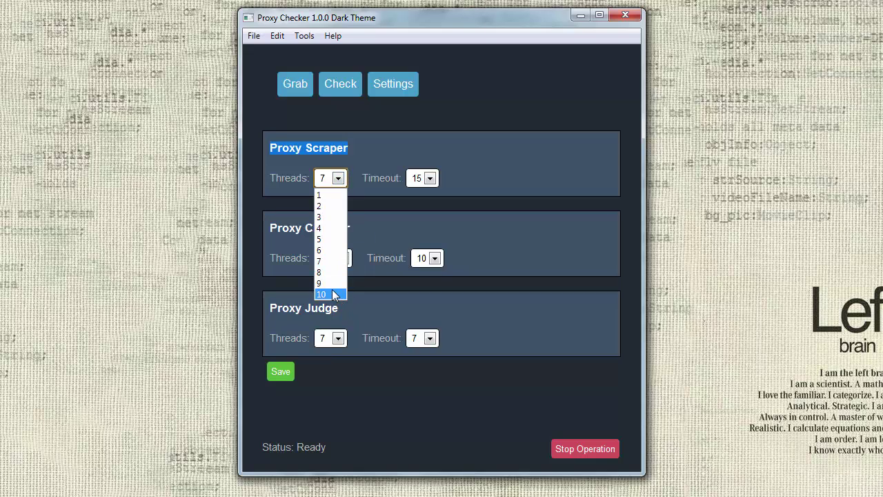
{"action": "left_click", "coordinate": [424, 145]}
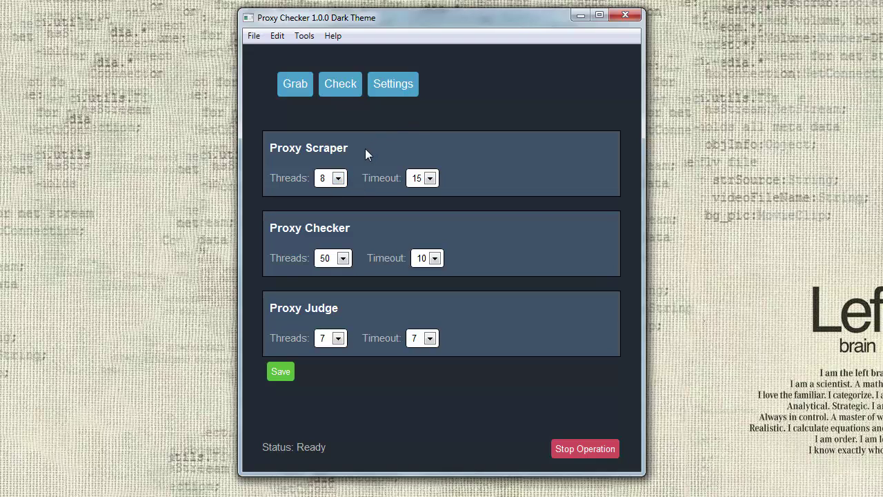
{"action": "left_click", "coordinate": [305, 83]}
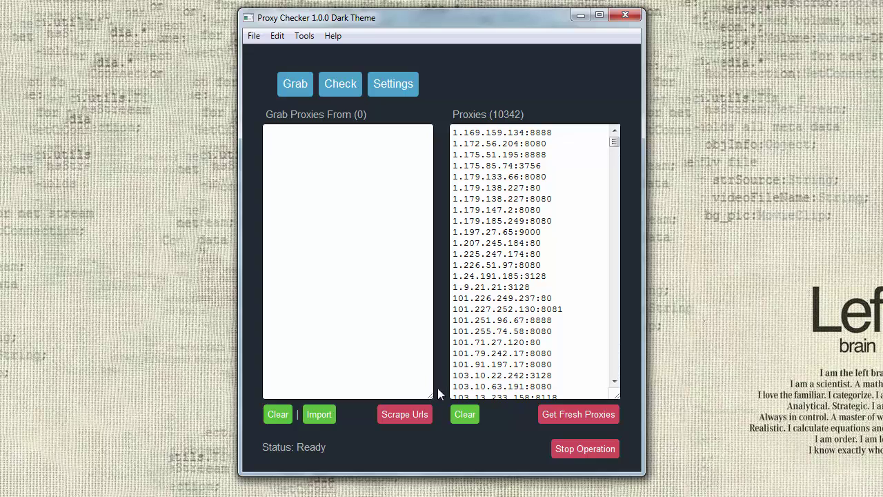
{"action": "left_click", "coordinate": [359, 166]}
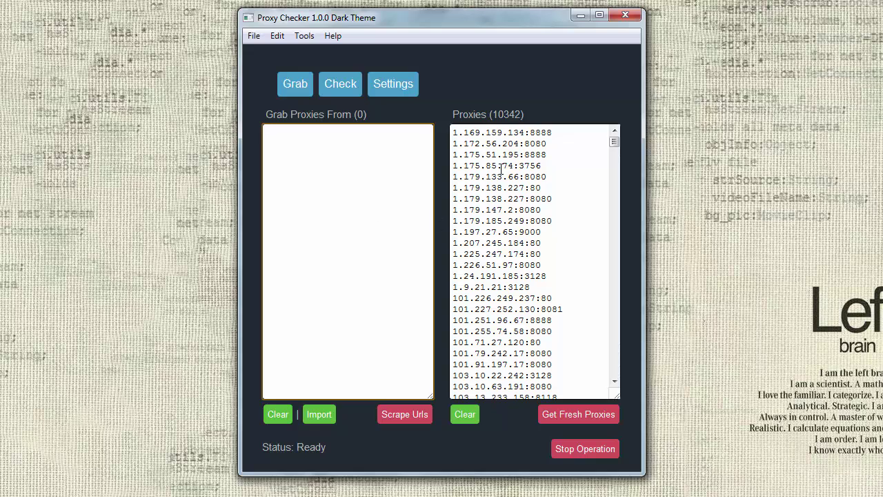
Step: Start checking all 10,342 scraped proxies from the Check page
{"action": "left_click", "coordinate": [347, 93]}
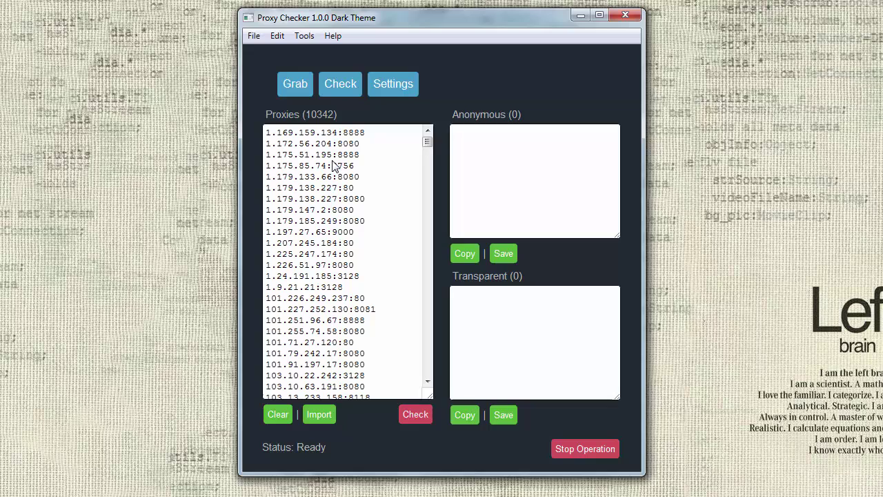
{"action": "left_click", "coordinate": [292, 83]}
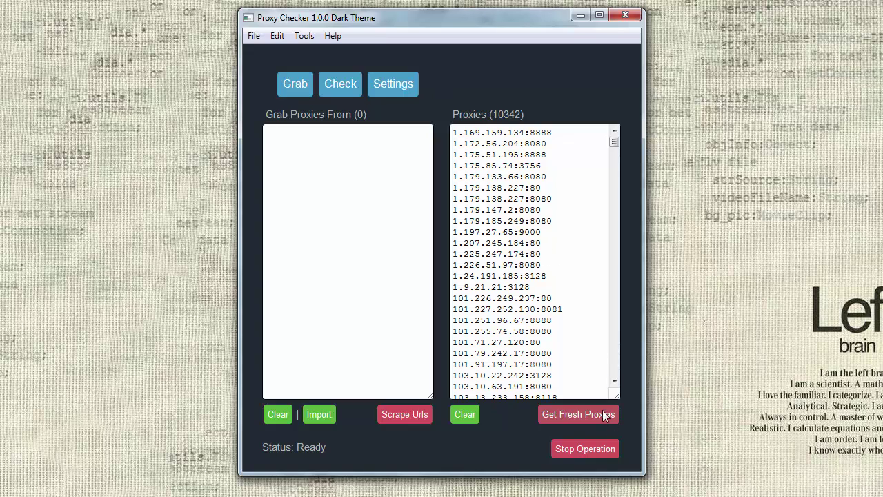
{"action": "left_click", "coordinate": [352, 90]}
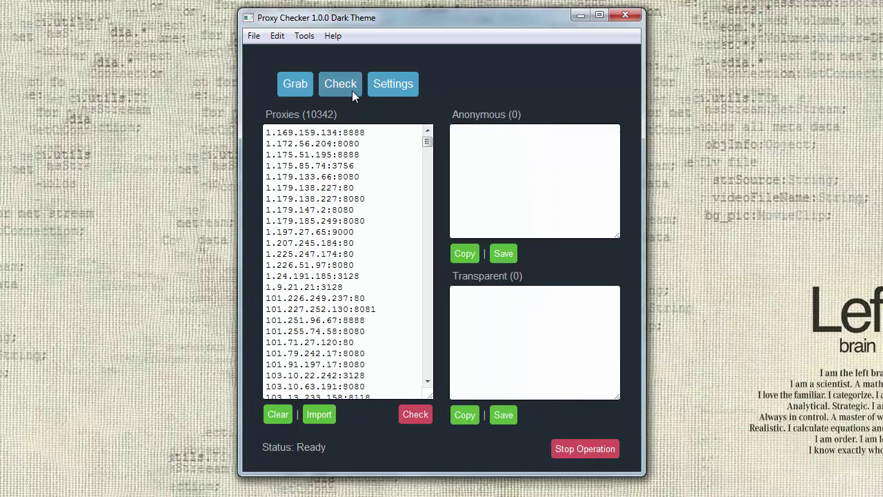
{"action": "left_click", "coordinate": [420, 414]}
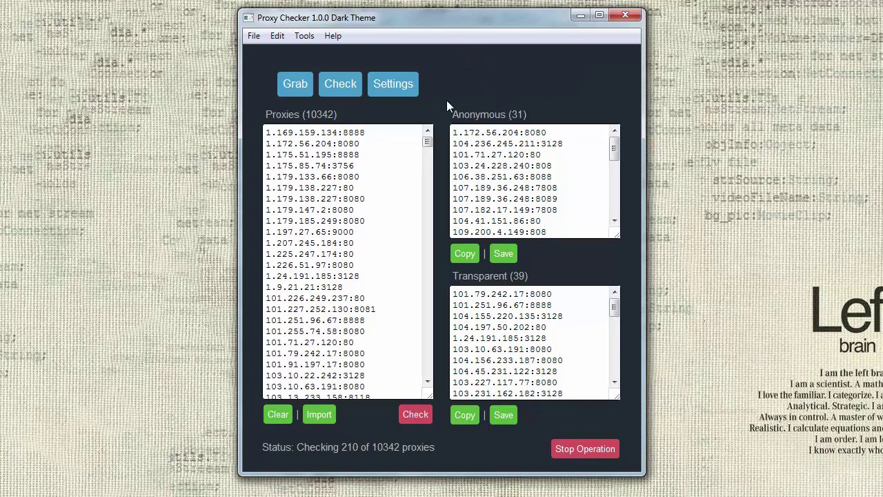
Step: Switch between Settings, Grab and Check while the check runs, ending on Settings
{"action": "left_click", "coordinate": [389, 80]}
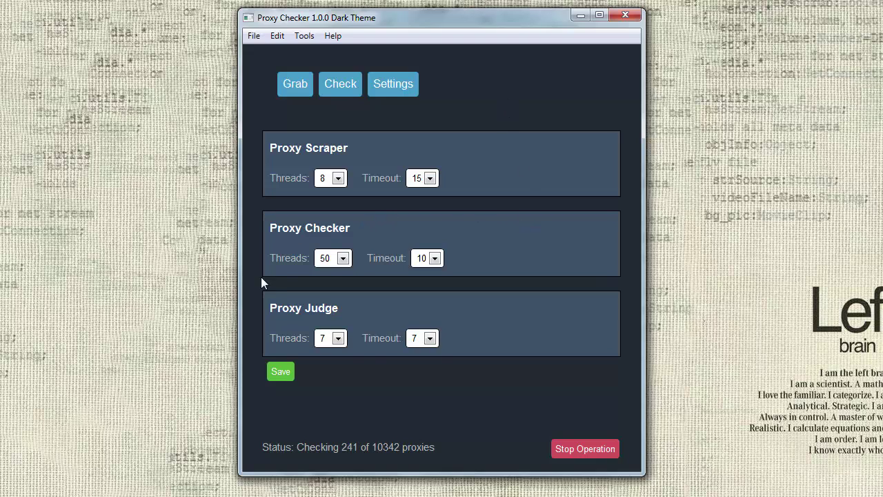
{"action": "left_click", "coordinate": [291, 88]}
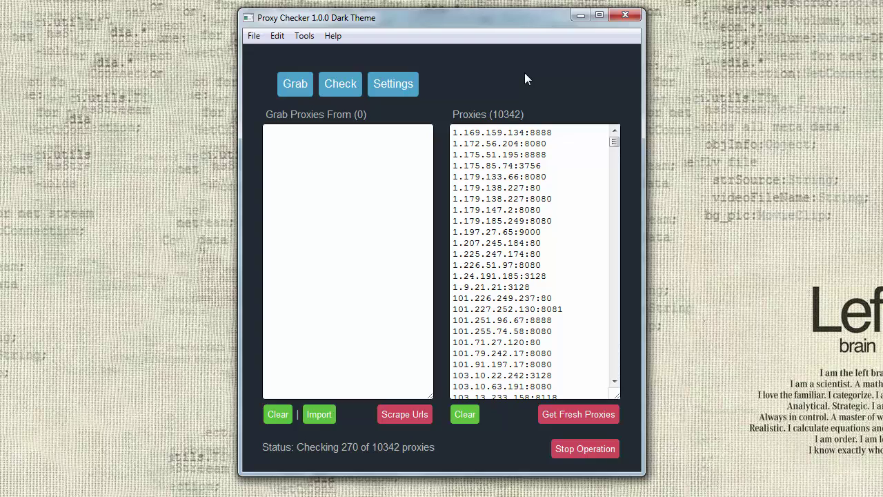
{"action": "left_click", "coordinate": [338, 90]}
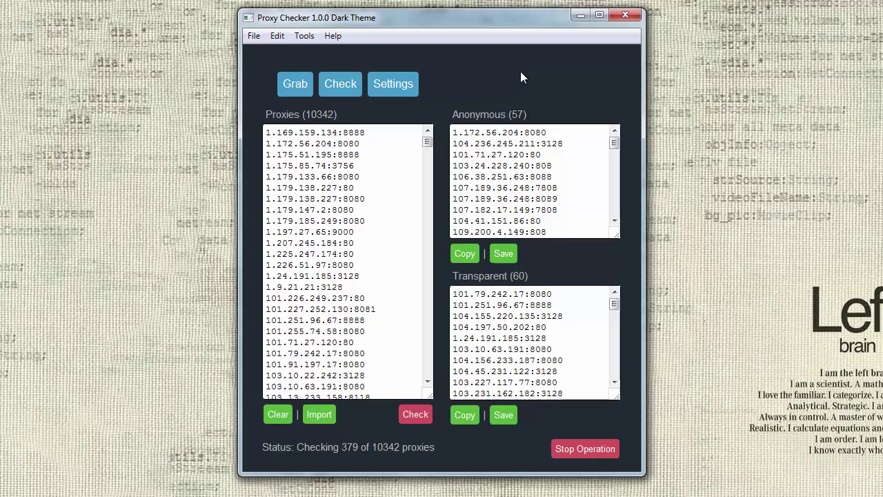
{"action": "left_click", "coordinate": [391, 86]}
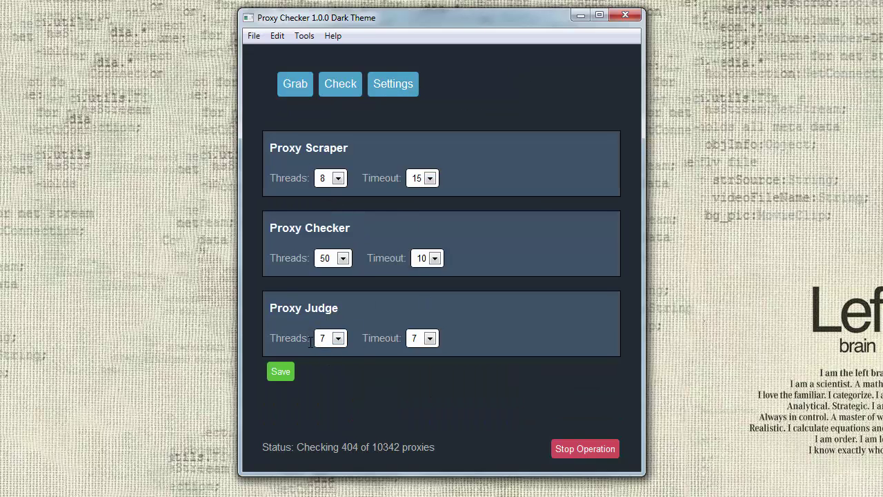
Step: Keep switching tabs while checking reaches 204 anonymous and 68 transparent proxies
{"action": "left_click", "coordinate": [284, 82]}
{"action": "left_click", "coordinate": [341, 81]}
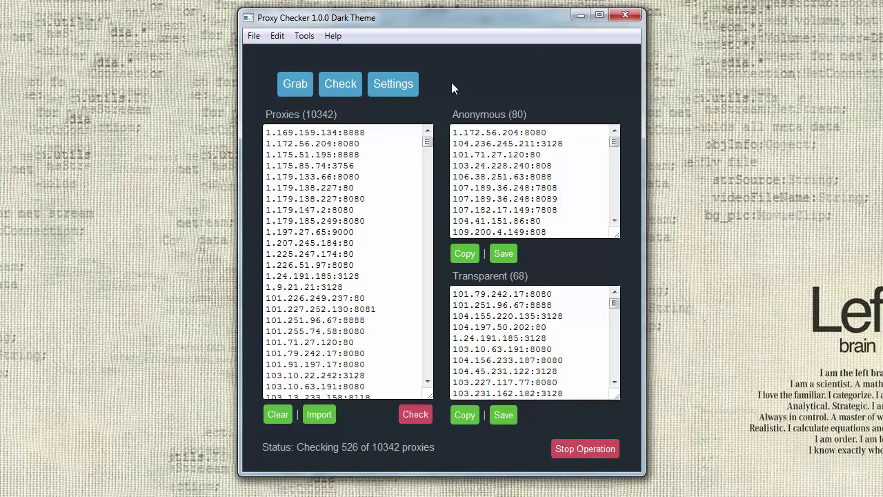
{"action": "left_click", "coordinate": [405, 89]}
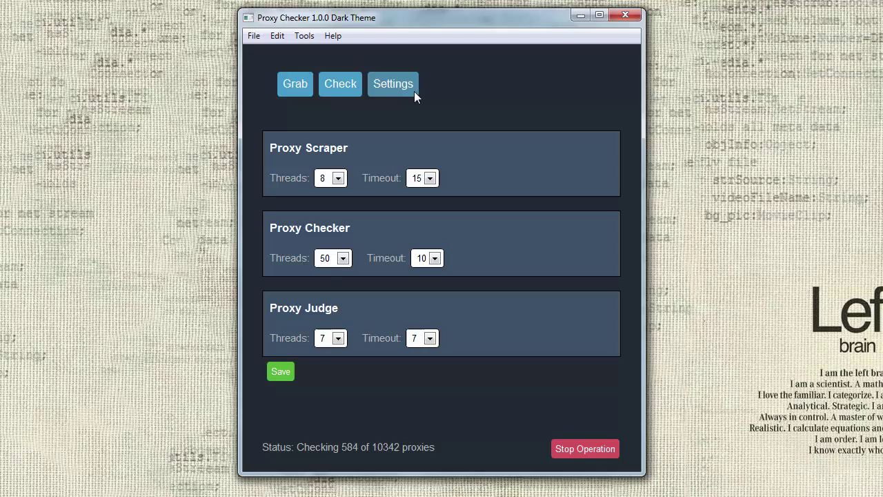
{"action": "left_click", "coordinate": [340, 78]}
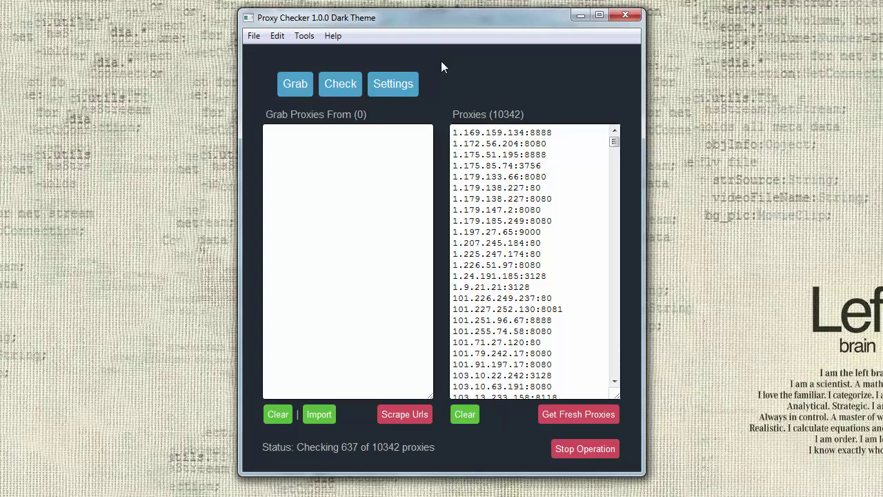
{"action": "left_click", "coordinate": [353, 92]}
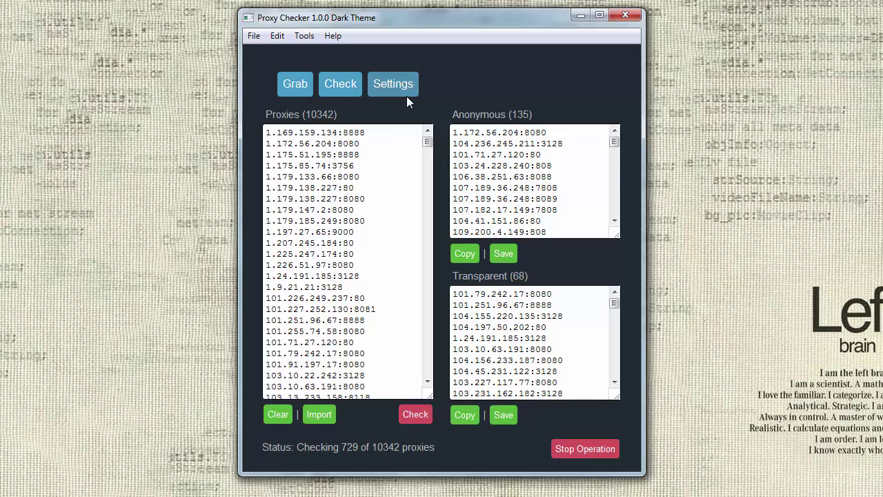
{"action": "left_click", "coordinate": [292, 89]}
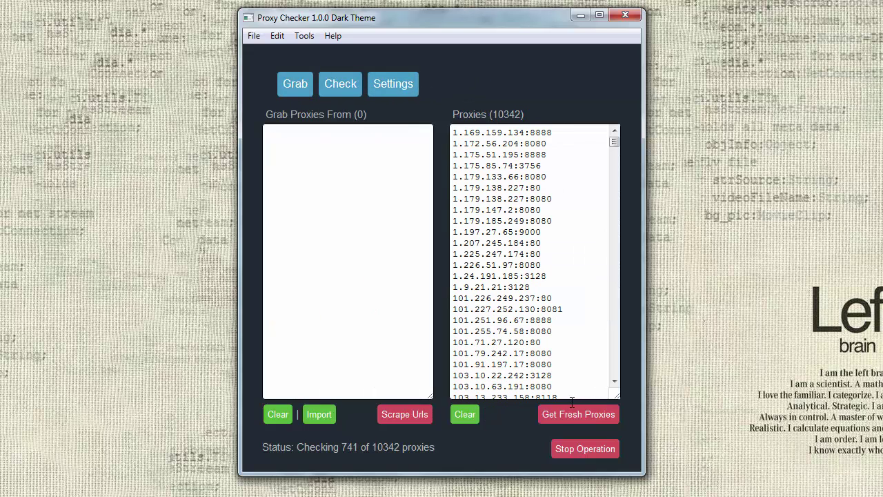
{"action": "left_click", "coordinate": [344, 82]}
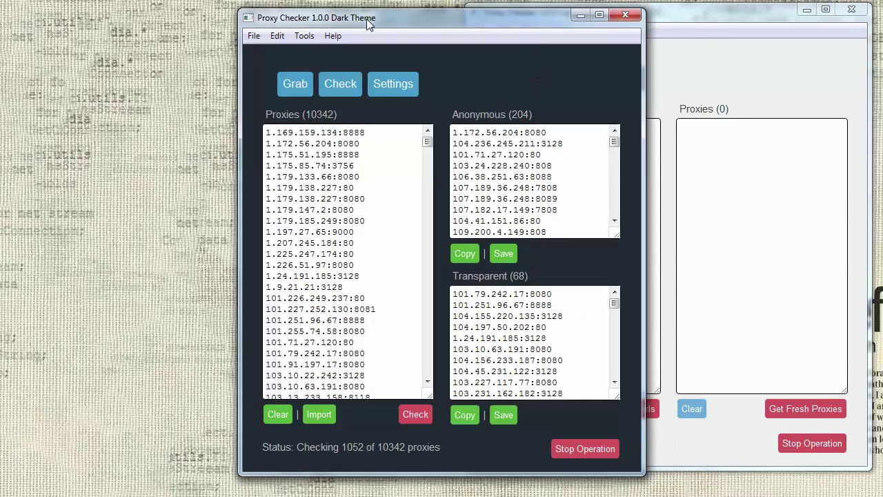
Step: Move the dark window aside and browse the Light Theme window's Check, Settings and Grab pages
{"action": "left_click_drag", "start_coordinate": [442, 17], "coordinate": [226, 13]}
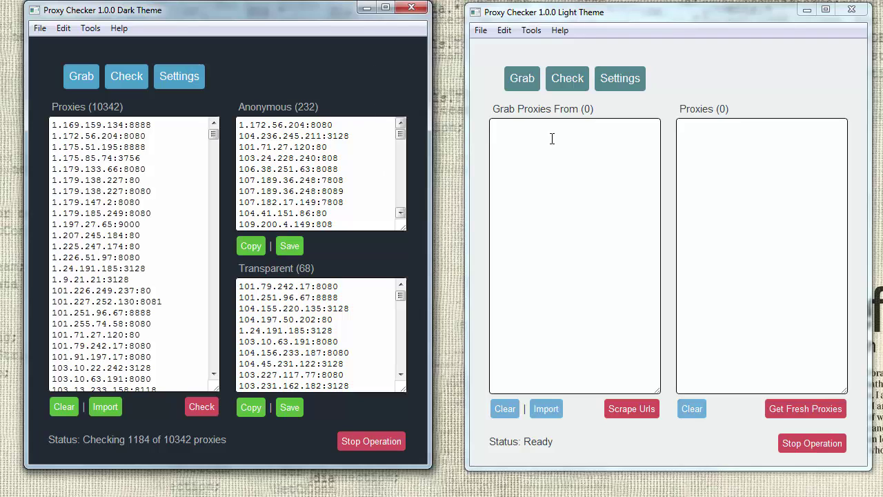
{"action": "left_click", "coordinate": [668, 71]}
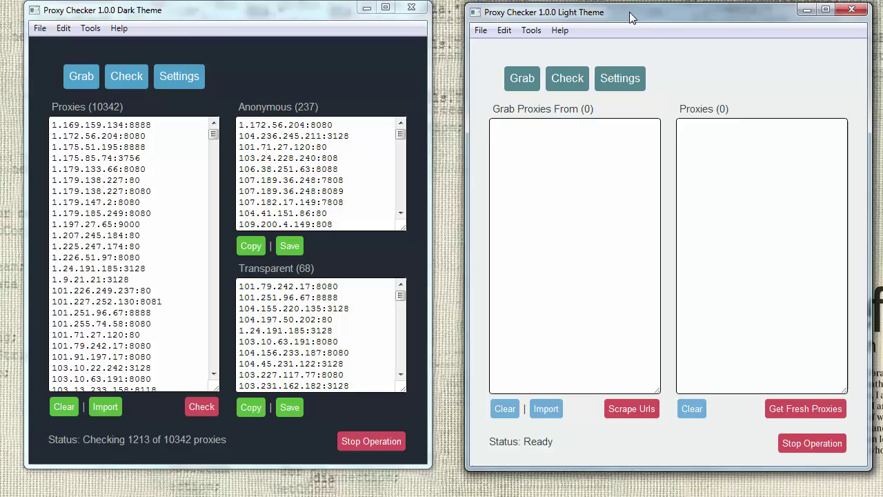
{"action": "left_click", "coordinate": [558, 85]}
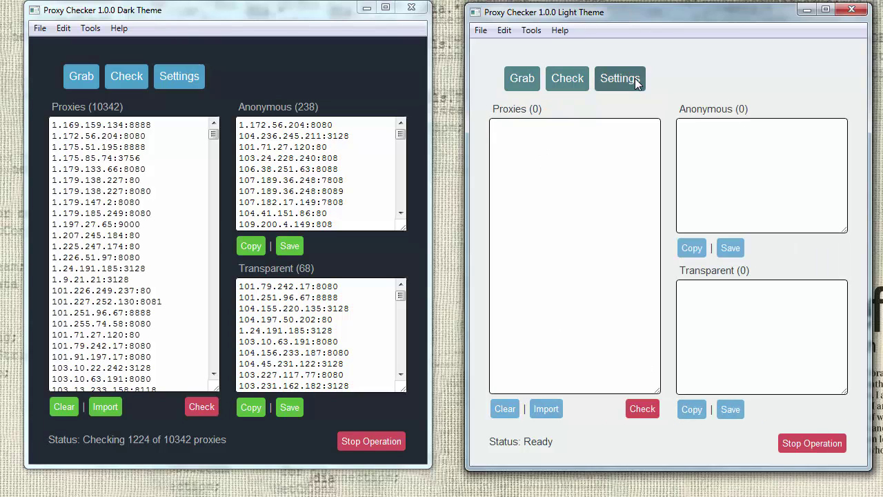
{"action": "left_click", "coordinate": [630, 79]}
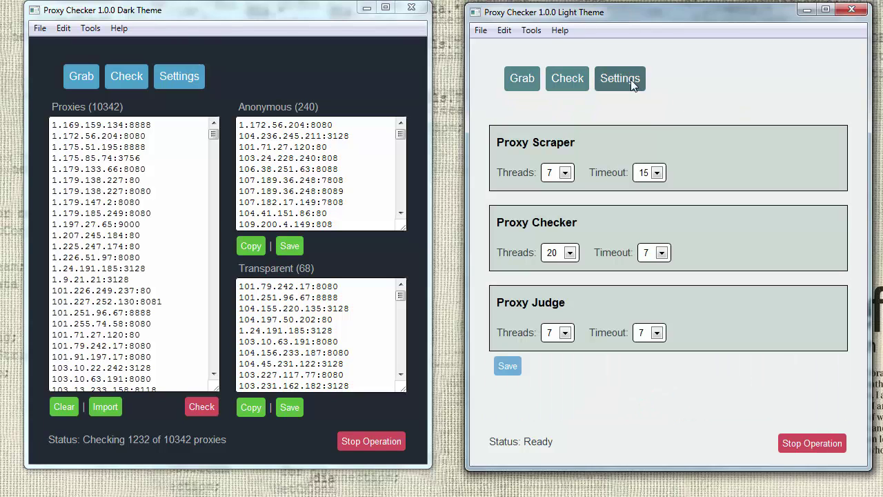
{"action": "left_click", "coordinate": [585, 81]}
{"action": "left_click", "coordinate": [524, 80]}
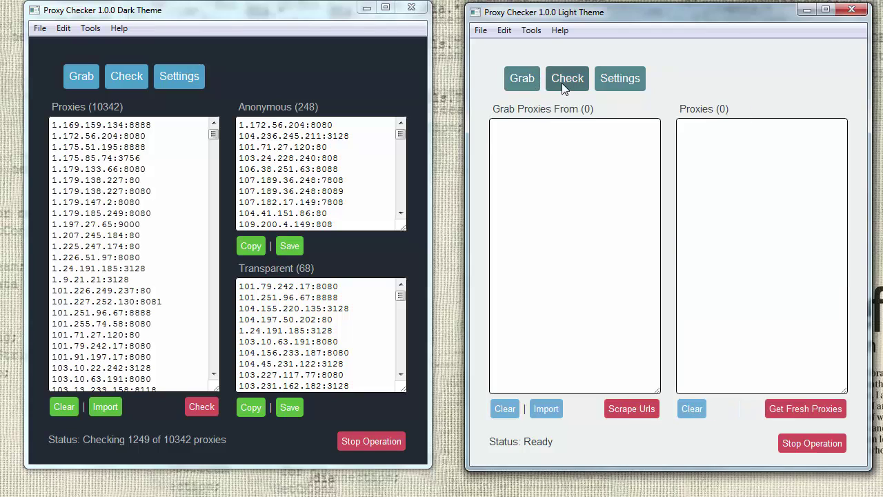
{"action": "left_click", "coordinate": [561, 83]}
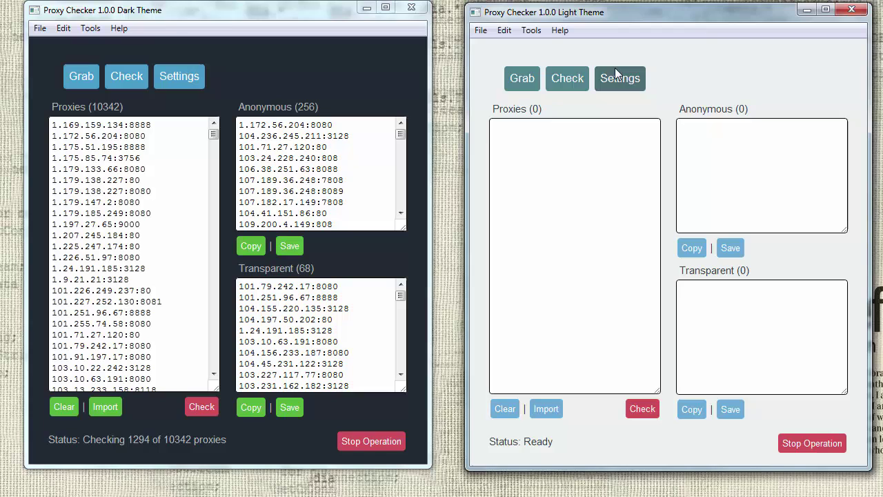
Step: Show the Light Theme Settings, Check, then Grab page and minimize the Dark Theme window
{"action": "left_click", "coordinate": [617, 76]}
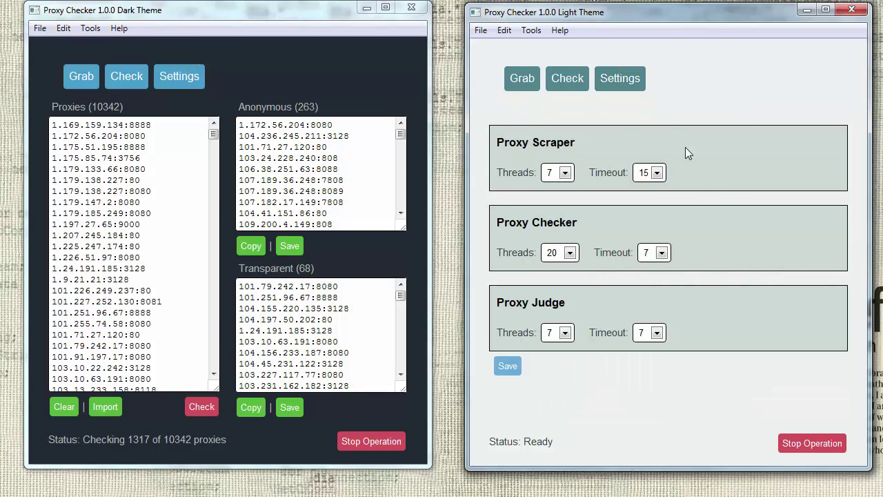
{"action": "left_click", "coordinate": [568, 81]}
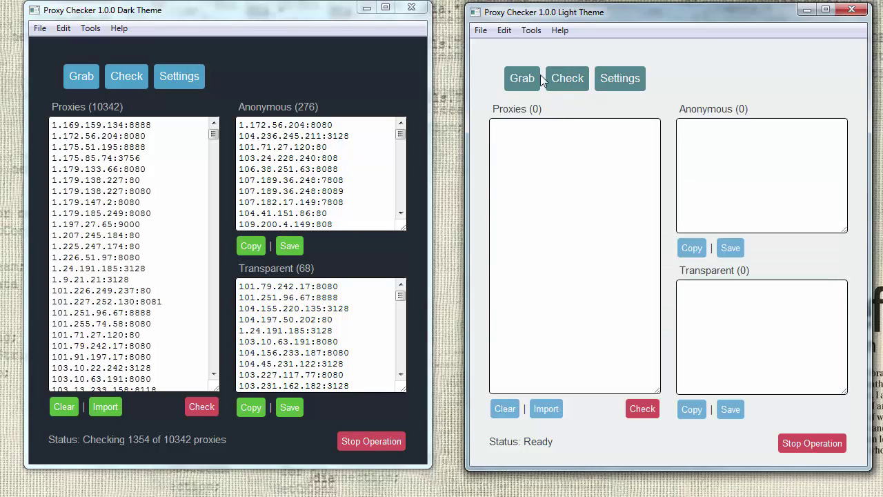
{"action": "left_click", "coordinate": [518, 79]}
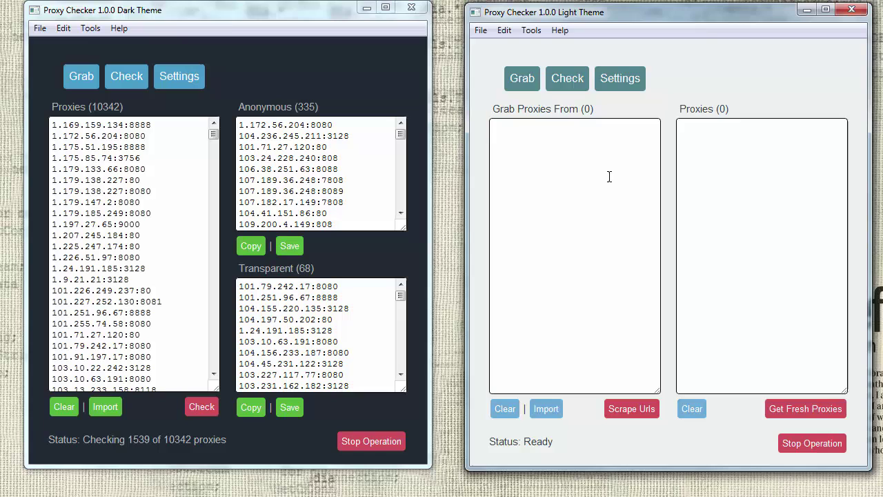
{"action": "left_click", "coordinate": [366, 9]}
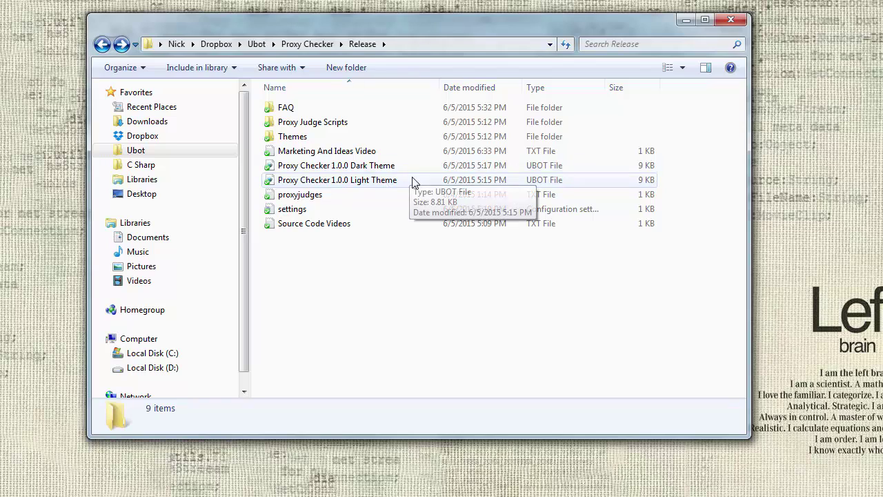
Step: View details of the Source Code Videos, settings and proxyjudges files in the Release folder
{"action": "left_click", "coordinate": [381, 224]}
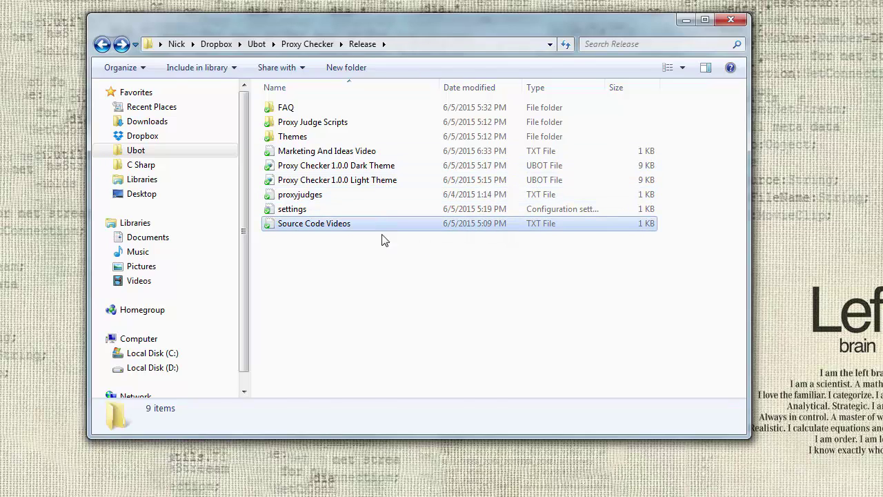
{"action": "left_click", "coordinate": [379, 272]}
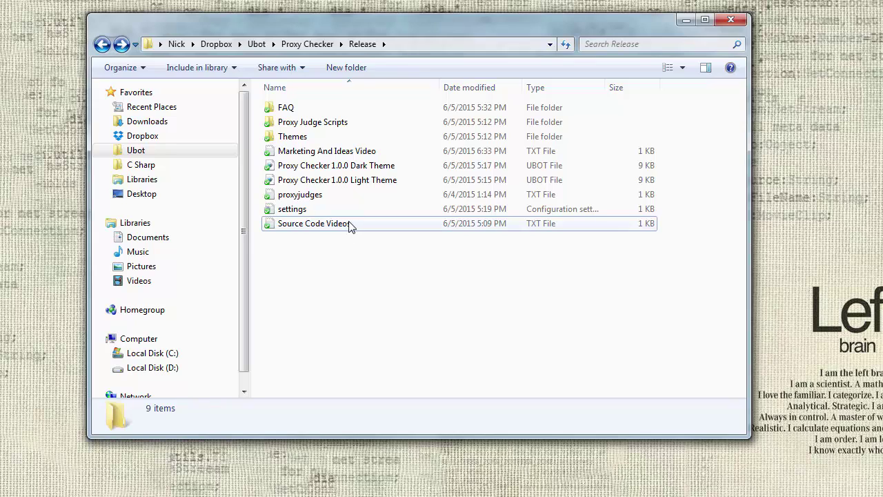
{"action": "left_click", "coordinate": [375, 226]}
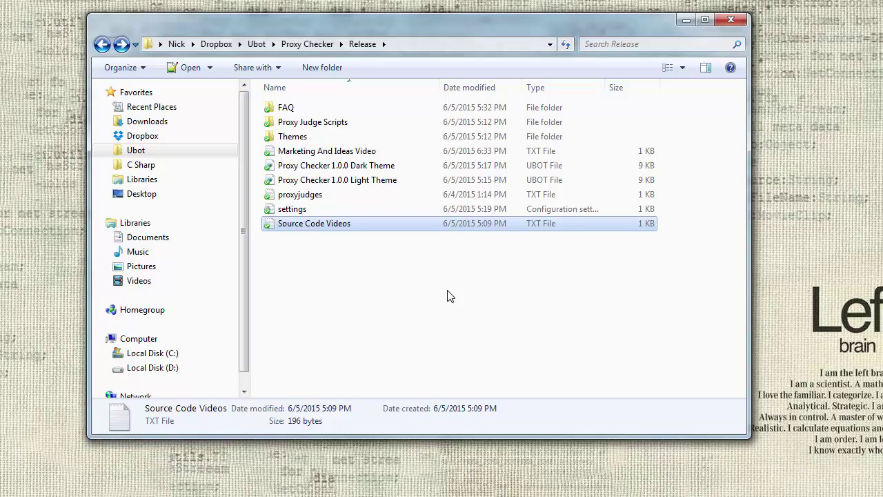
{"action": "left_click", "coordinate": [336, 209]}
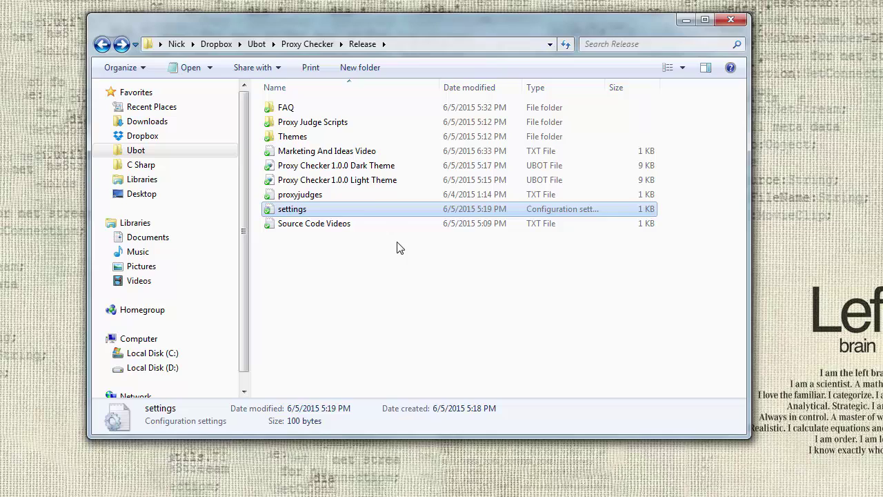
{"action": "left_click", "coordinate": [322, 195]}
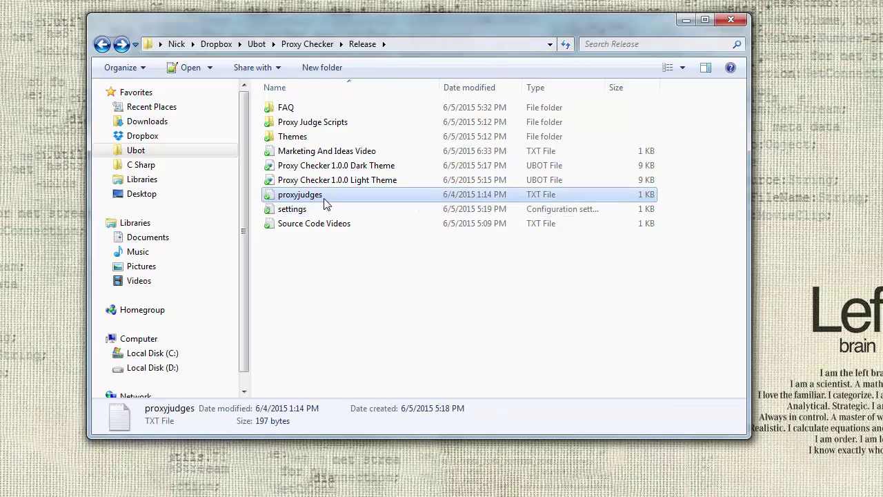
{"action": "left_click", "coordinate": [372, 316]}
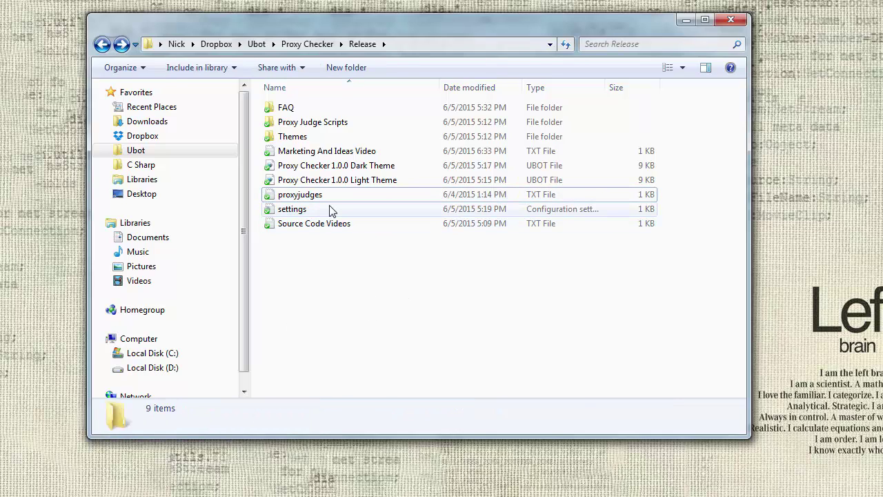
{"action": "double_click", "coordinate": [332, 129]}
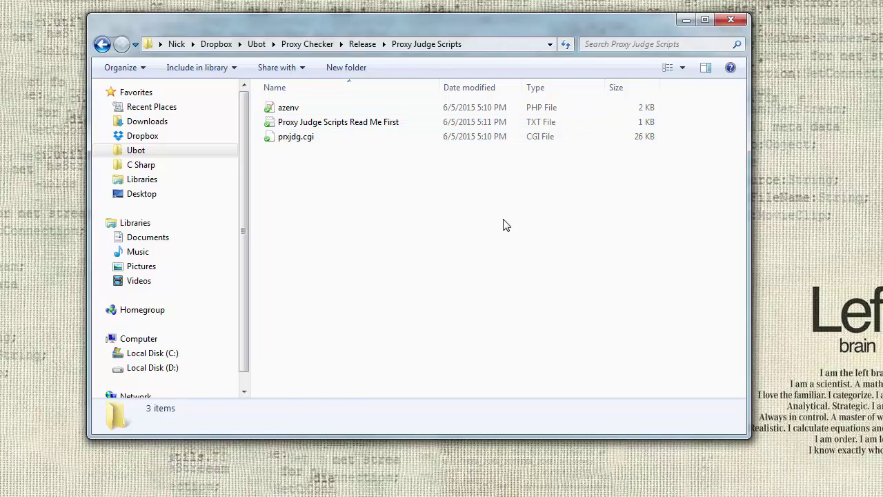
{"action": "key", "text": "BackSpace"}
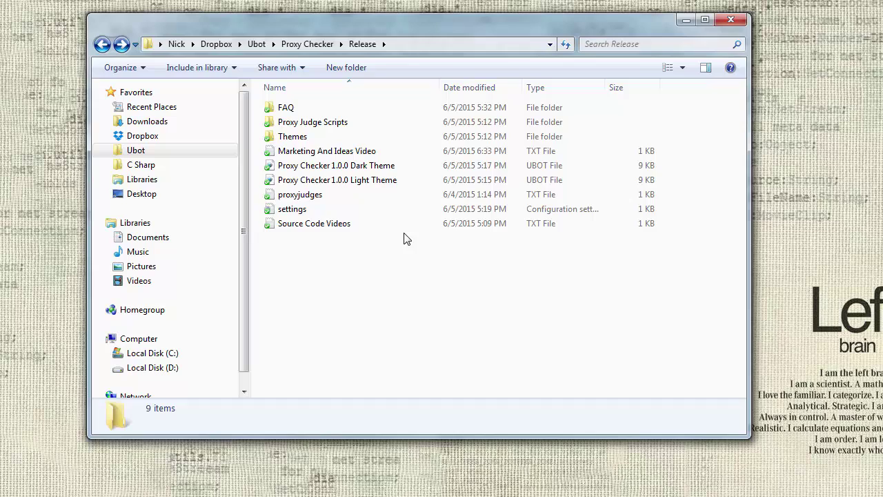
{"action": "double_click", "coordinate": [310, 136]}
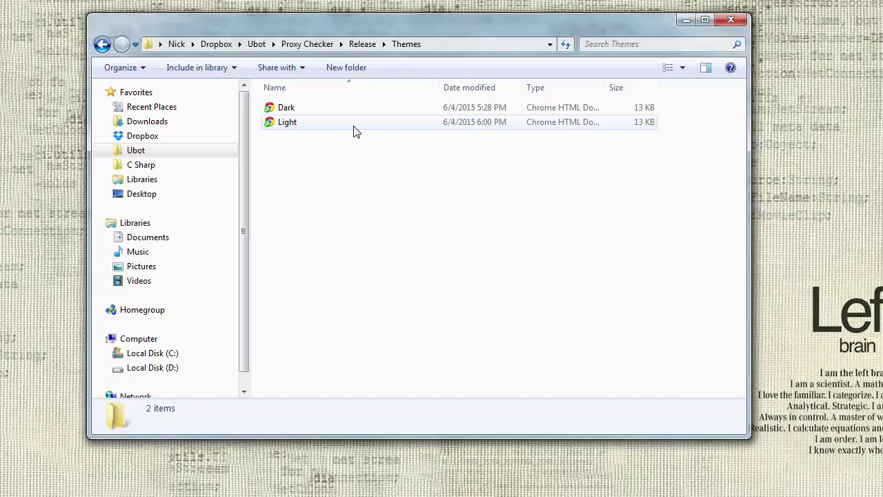
{"action": "key", "text": "BackSpace"}
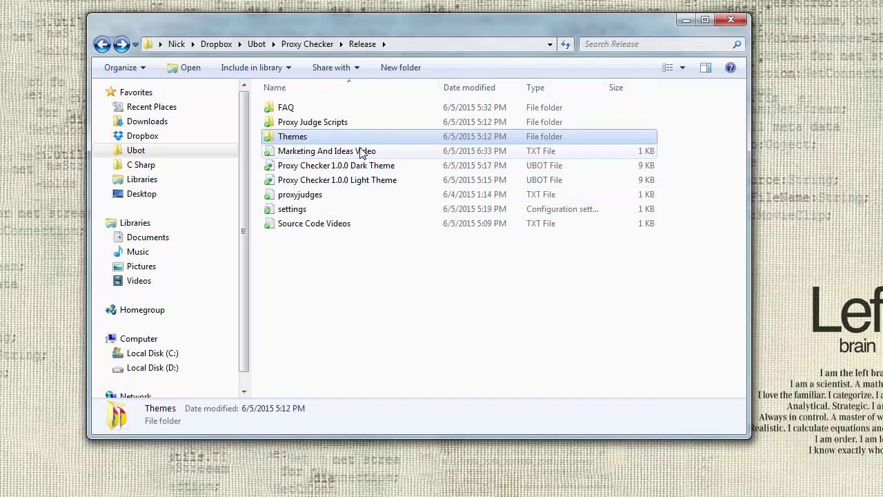
{"action": "double_click", "coordinate": [366, 135]}
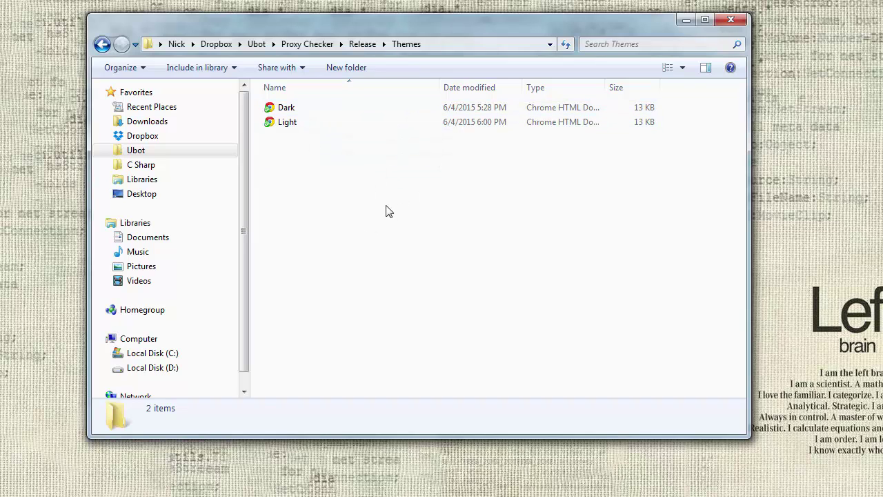
{"action": "key", "text": "BackSpace"}
{"action": "left_click", "coordinate": [399, 277]}
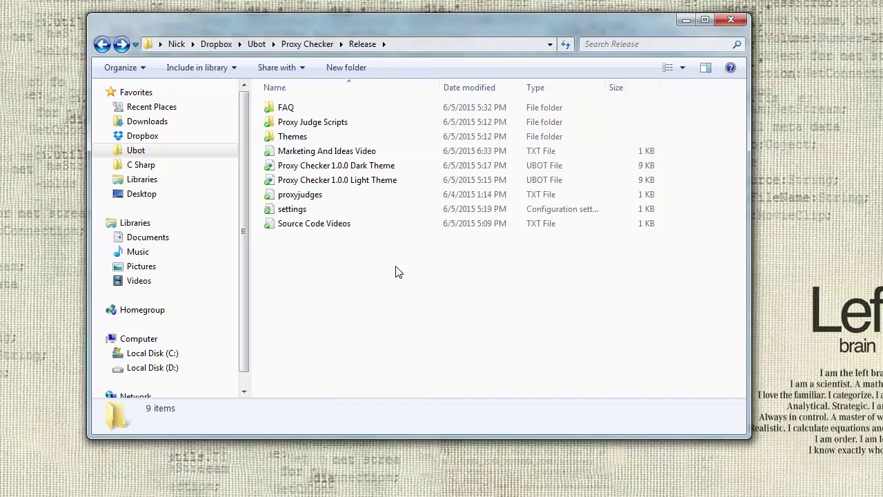
{"action": "left_click", "coordinate": [365, 150]}
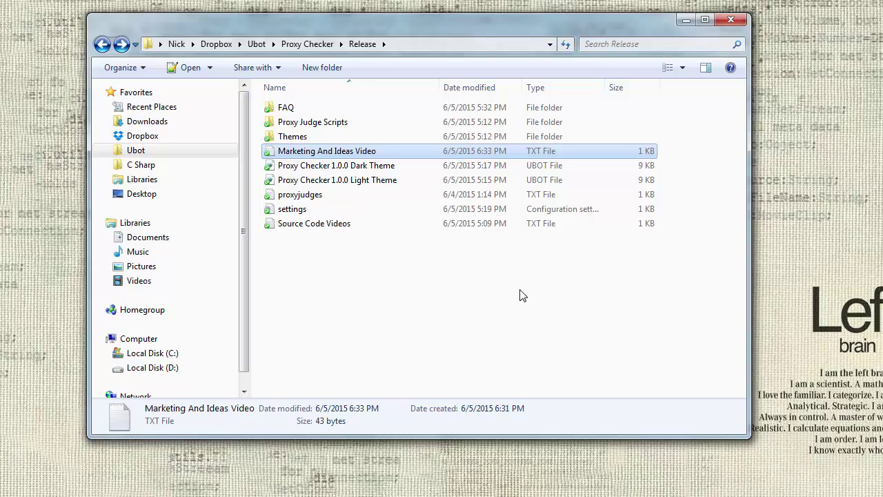
{"action": "double_click", "coordinate": [338, 107]}
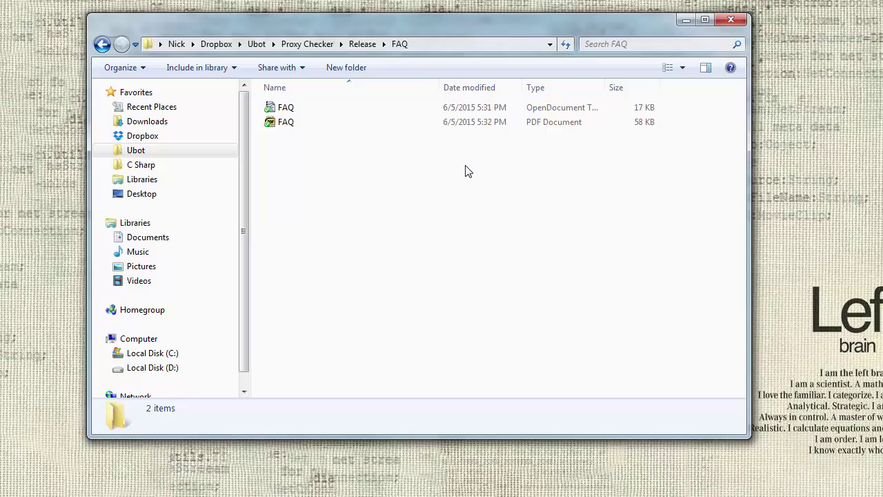
{"action": "left_click", "coordinate": [560, 109]}
{"action": "left_click", "coordinate": [545, 177]}
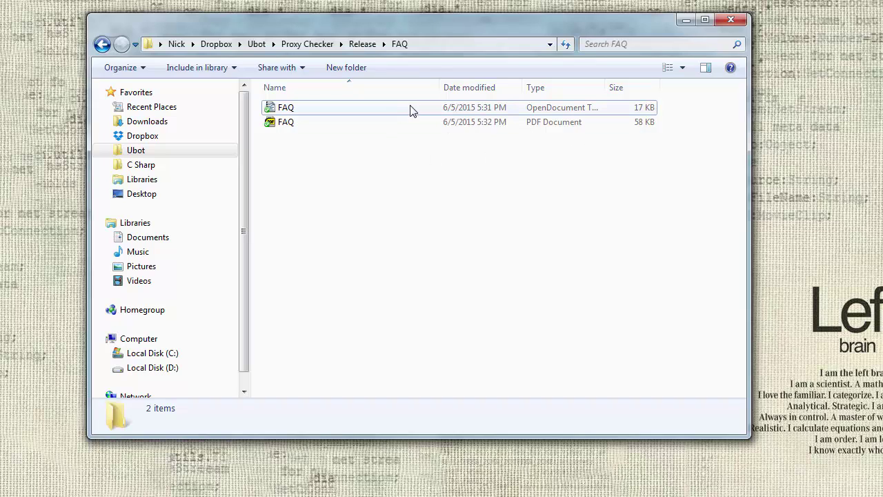
{"action": "left_click", "coordinate": [365, 127]}
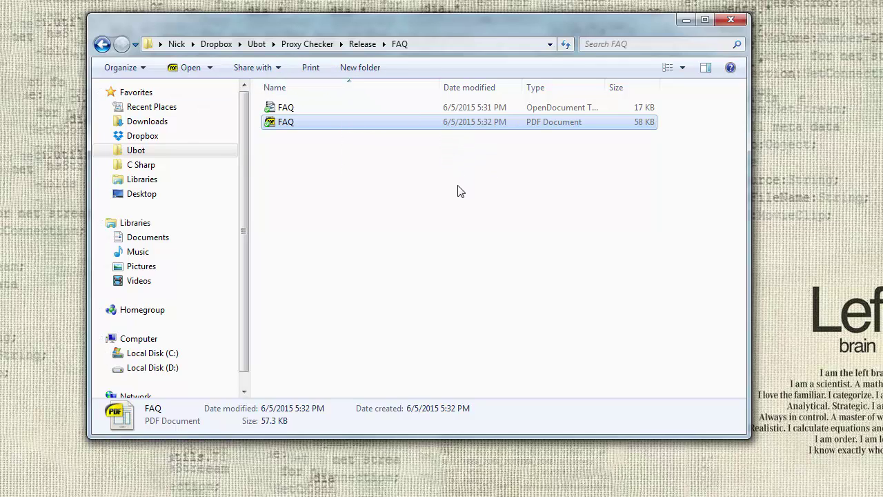
{"action": "key", "text": "BackSpace"}
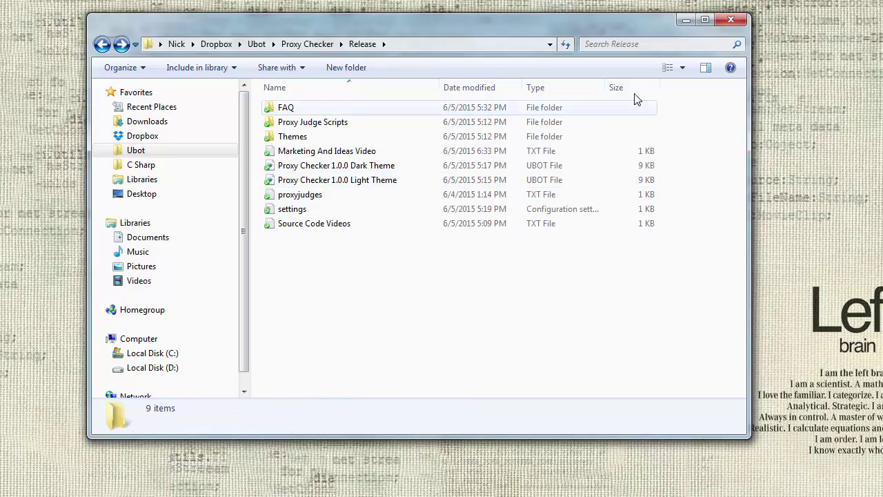
Step: Minimize Explorer and bring the running Dark Theme checker back, centred on screen
{"action": "left_click", "coordinate": [685, 20]}
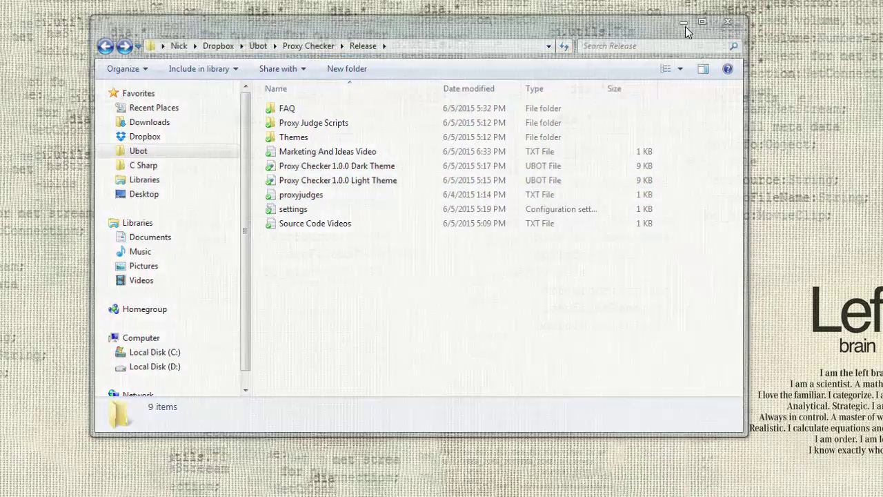
{"action": "key", "text": "alt+Tab"}
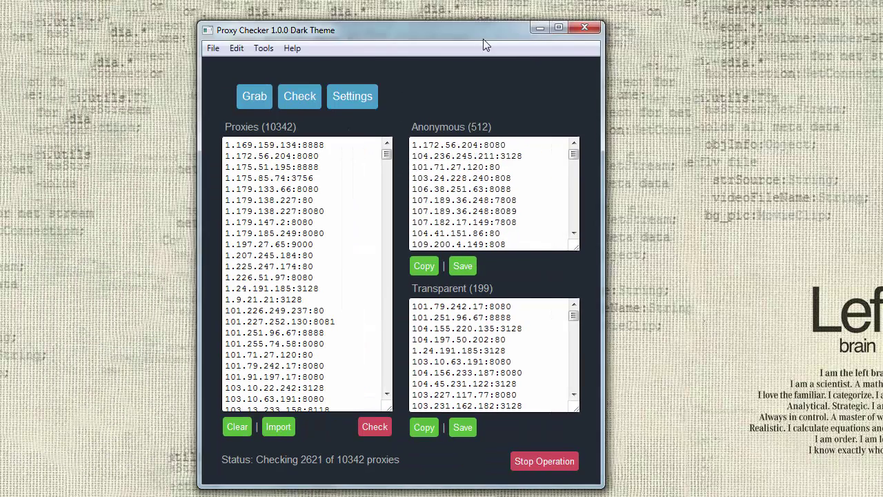
{"action": "left_click_drag", "start_coordinate": [307, 19], "coordinate": [464, 31]}
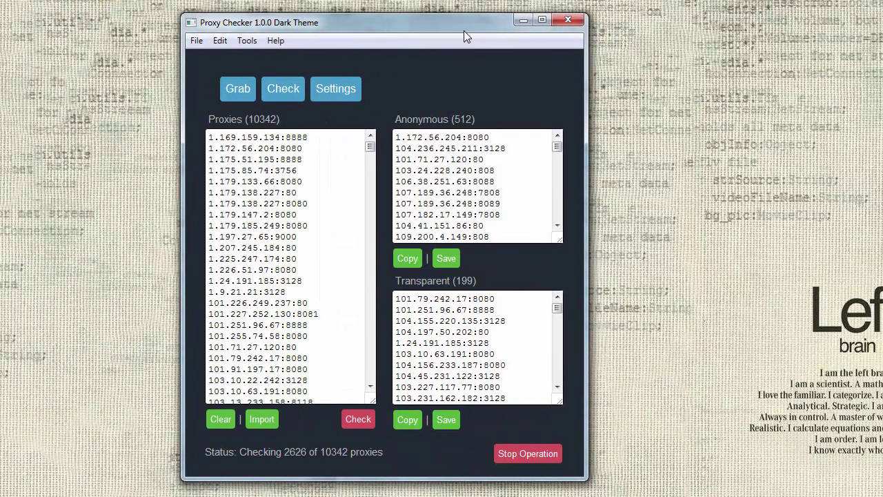